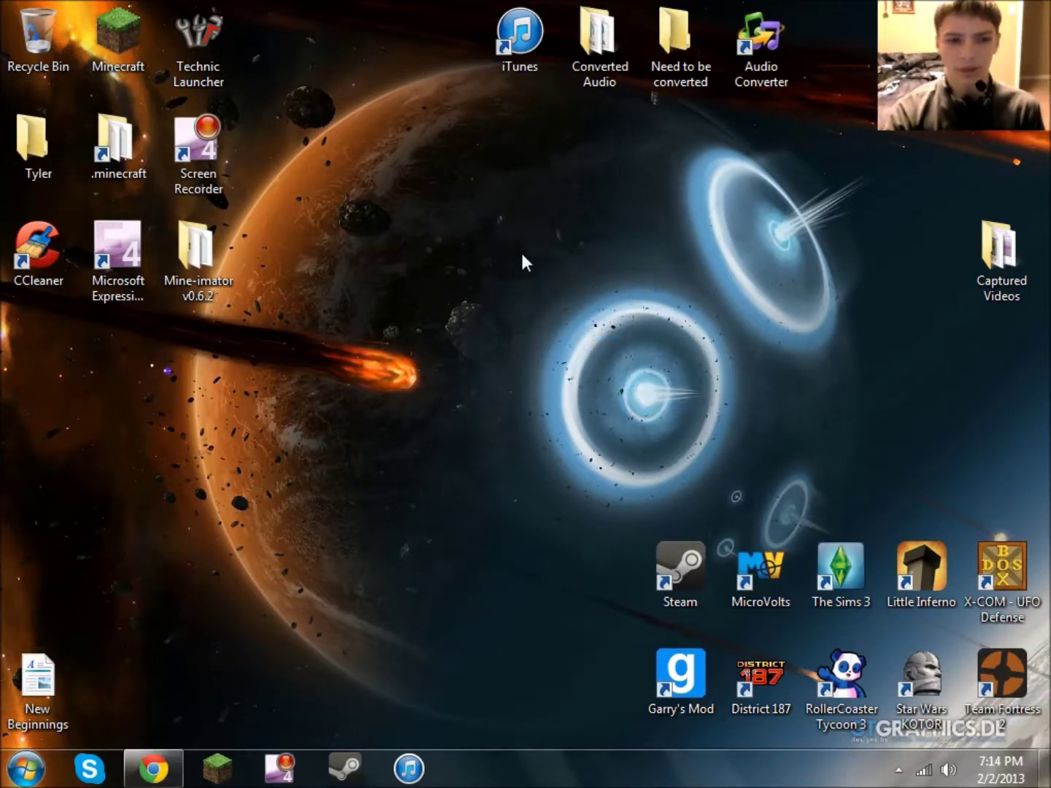
left_click_drag(287, 292, 570, 399)
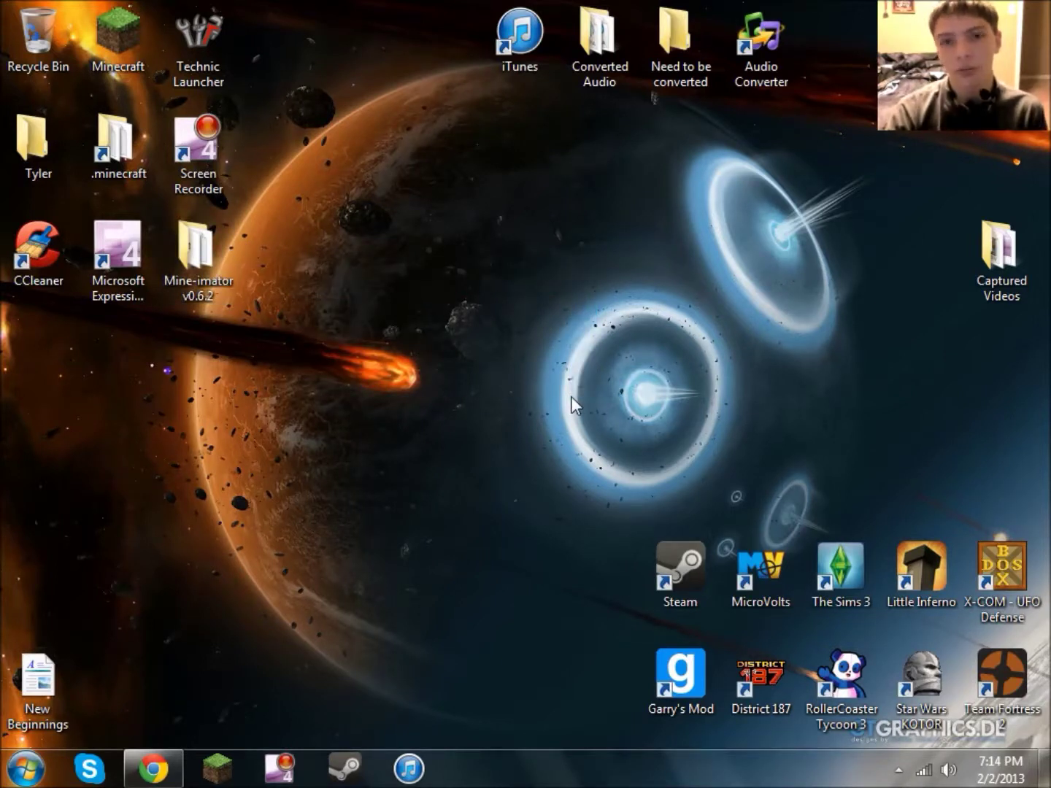
left_click_drag(375, 376, 343, 467)
left_click(227, 295)
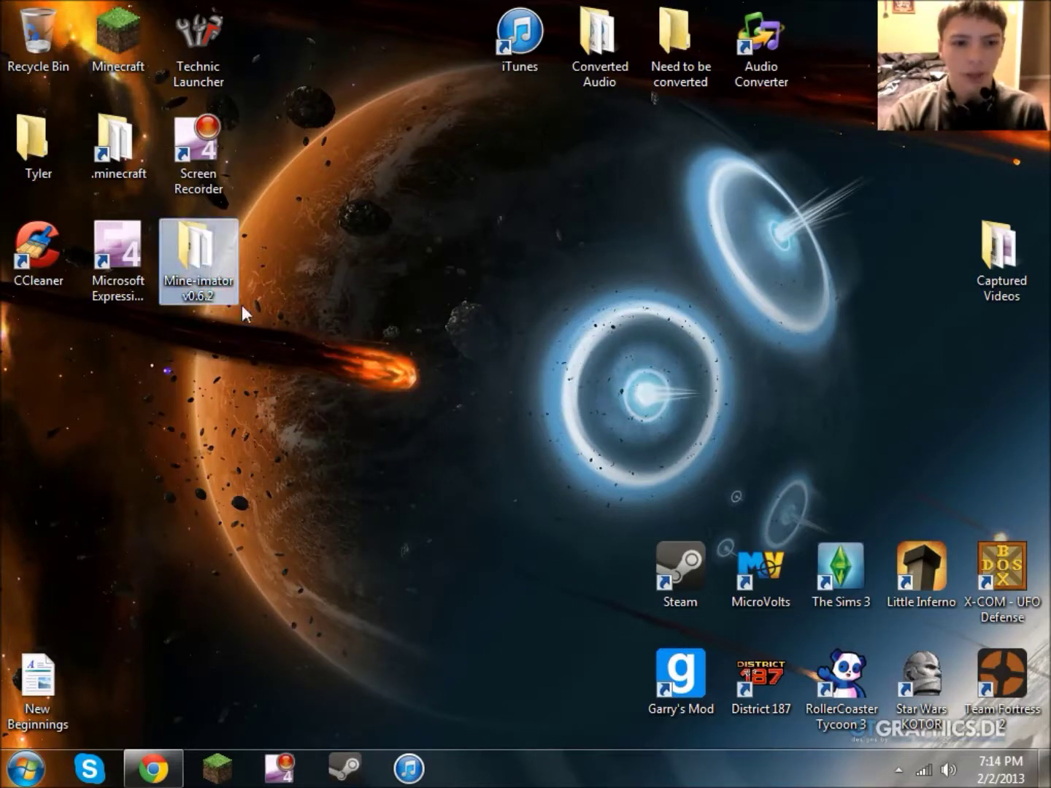
Switch to Chrome and download Mine-imator.zip from the Mine-imator page on stuffbydavid.com
left_click(158, 778)
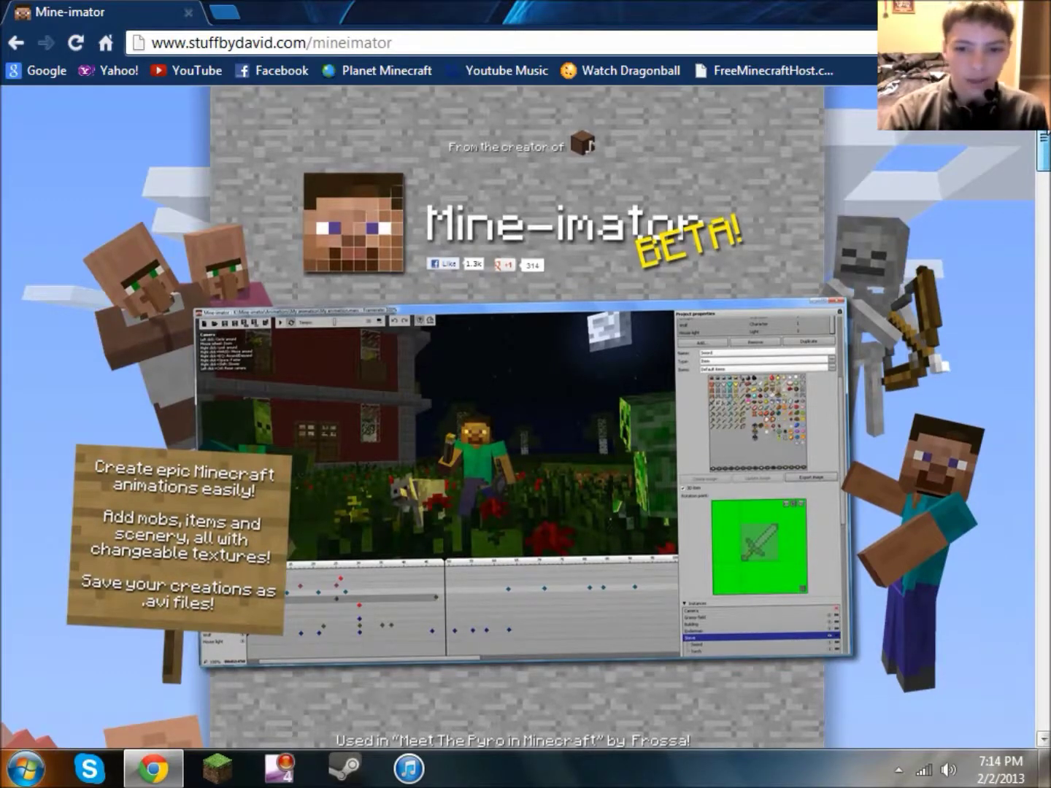
left_click_drag(1048, 135, 1048, 180)
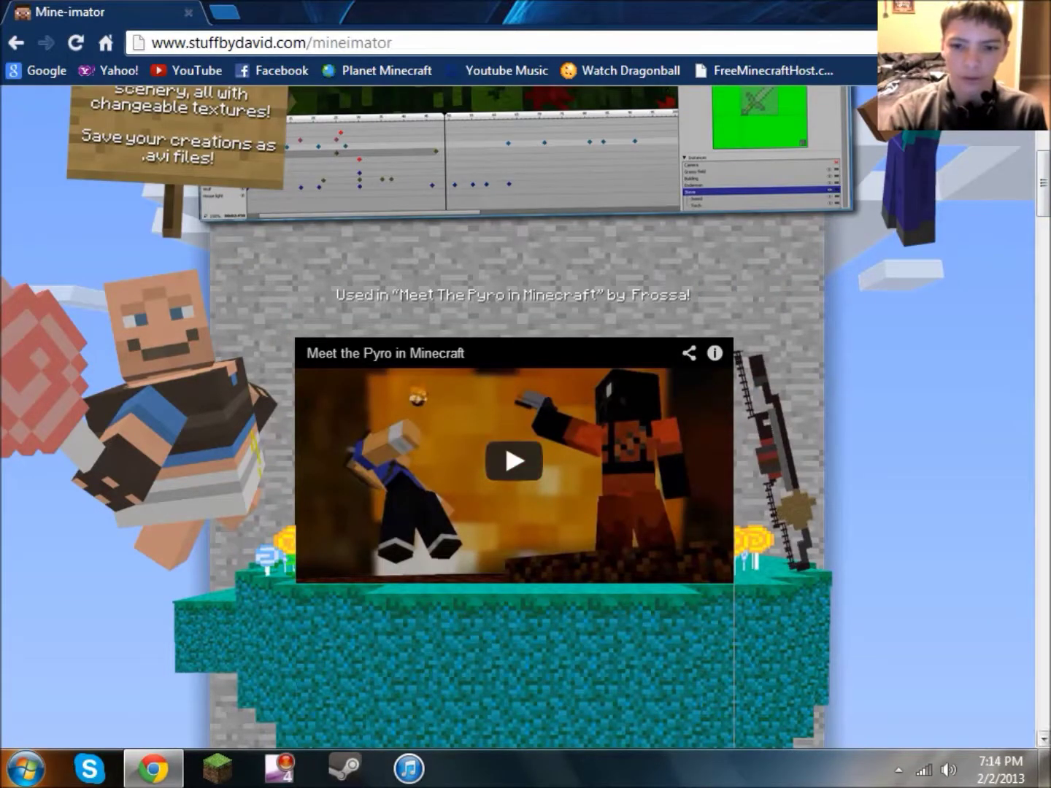
scroll(526, 416, "up", 5)
scroll(526, 416, "down", 4)
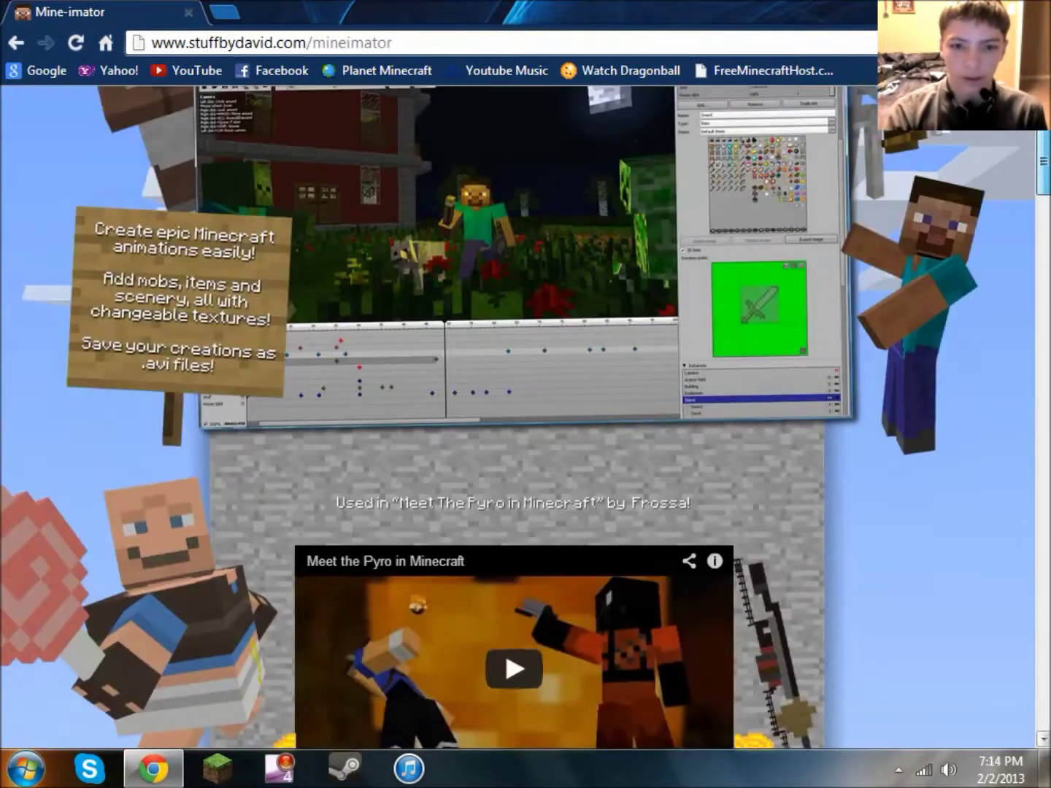
left_click_drag(1049, 198, 1047, 276)
scroll(1047, 283, "down", 1)
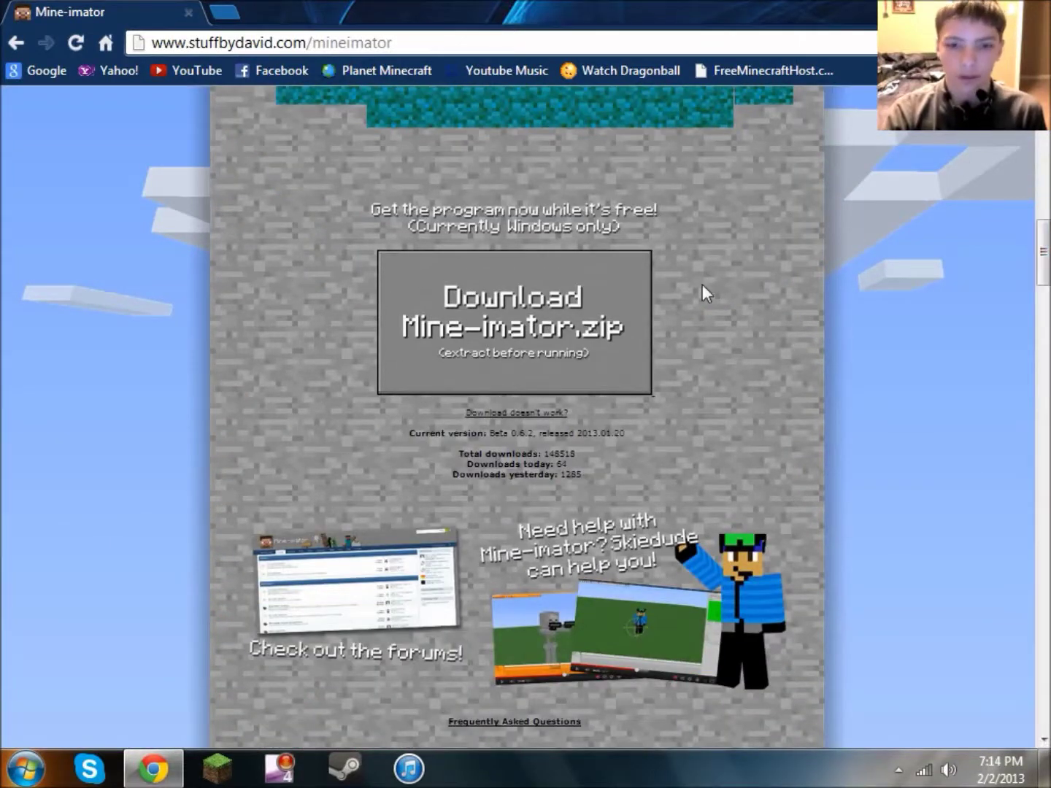
left_click(594, 326)
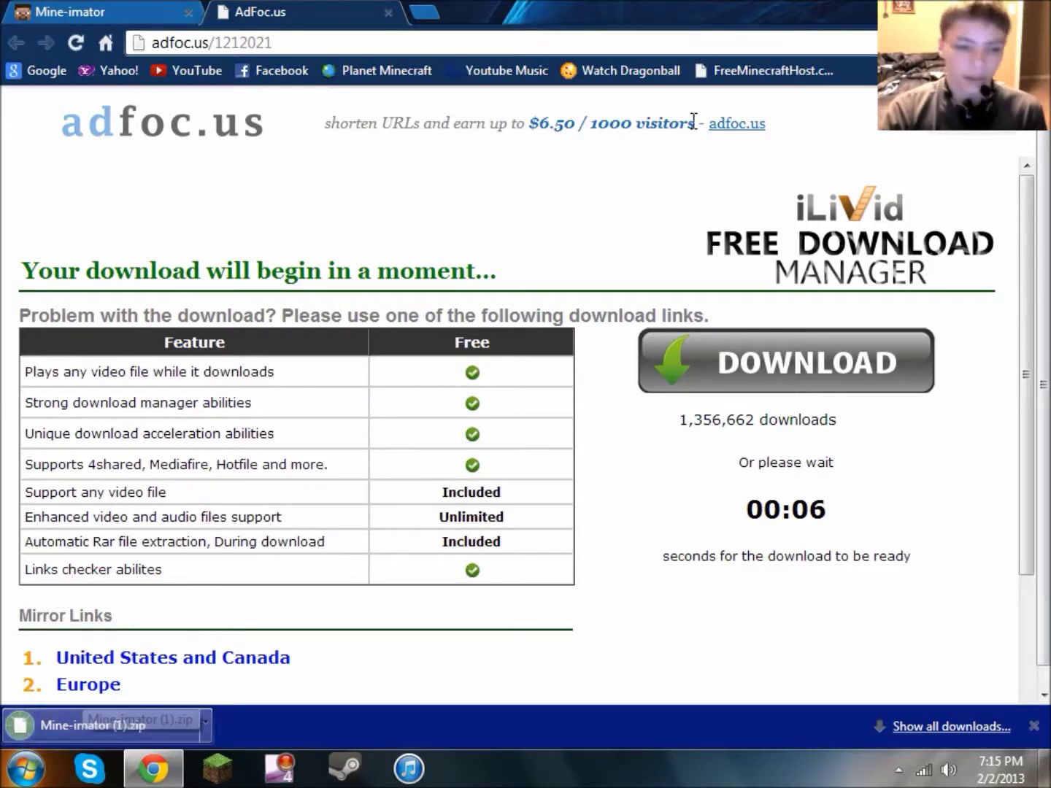
Close the adfoc.us page and put Mine-imator (1).zip from the browser's downloads list onto the desktop
left_click(1035, 726)
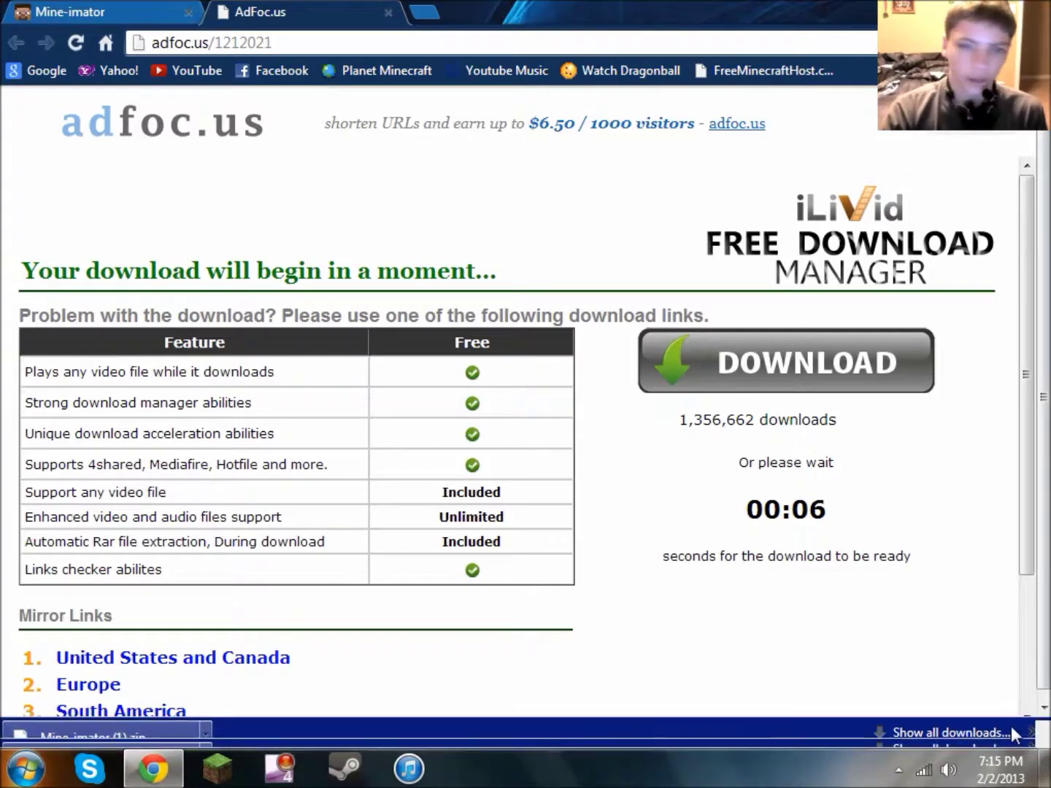
left_click(396, 14)
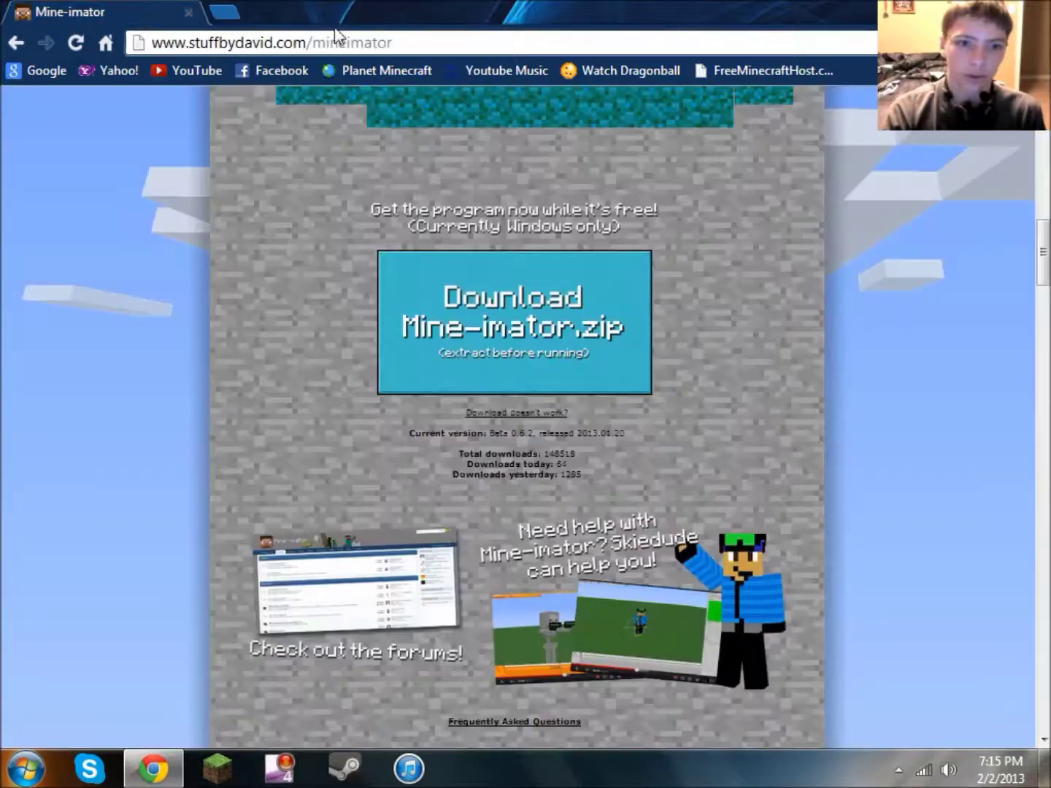
left_click(1037, 43)
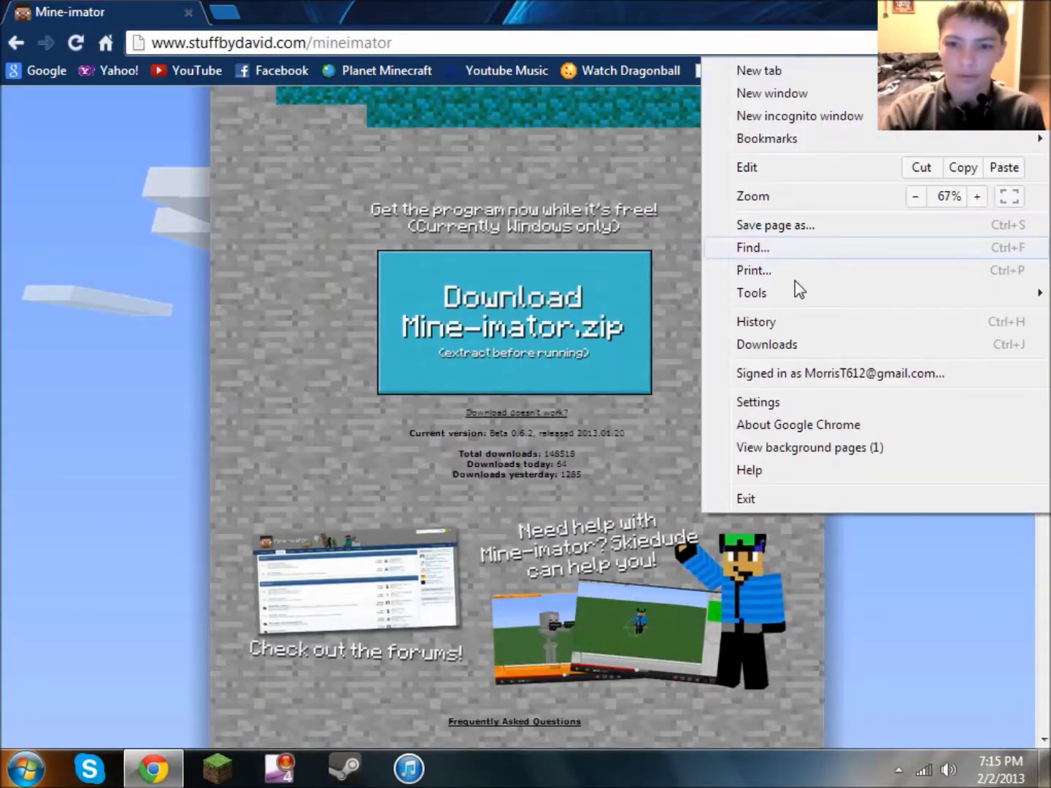
left_click(762, 350)
left_click(188, 12)
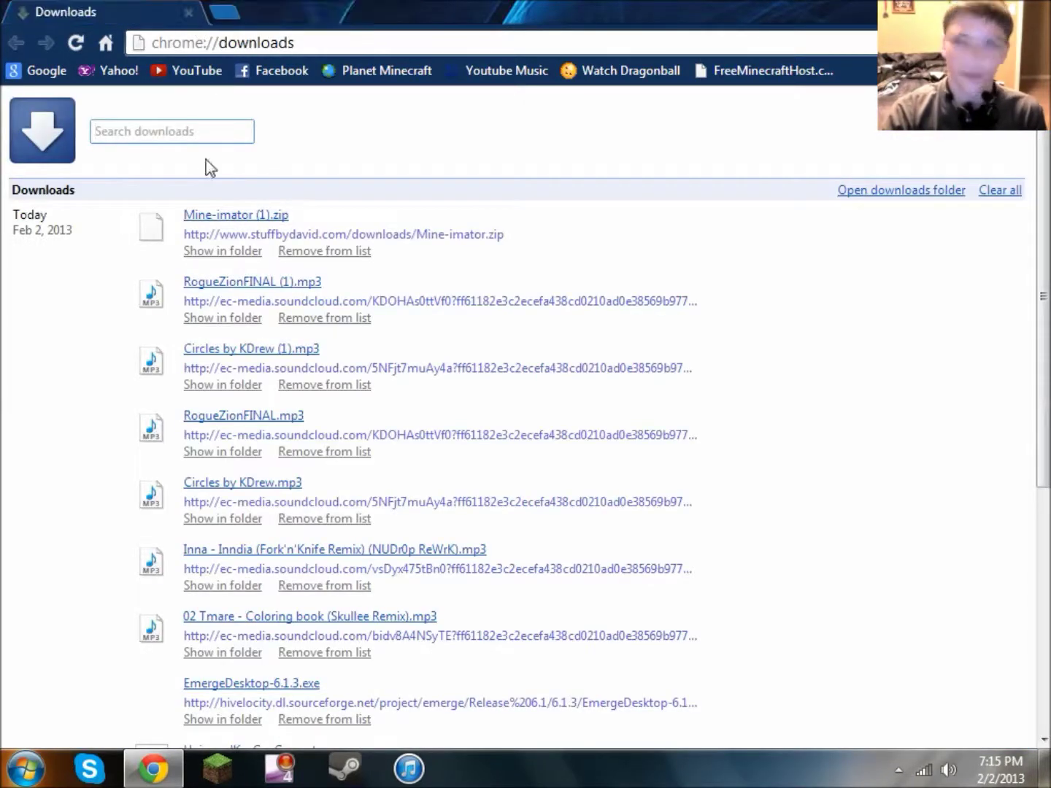
left_click_drag(219, 217, 455, 341)
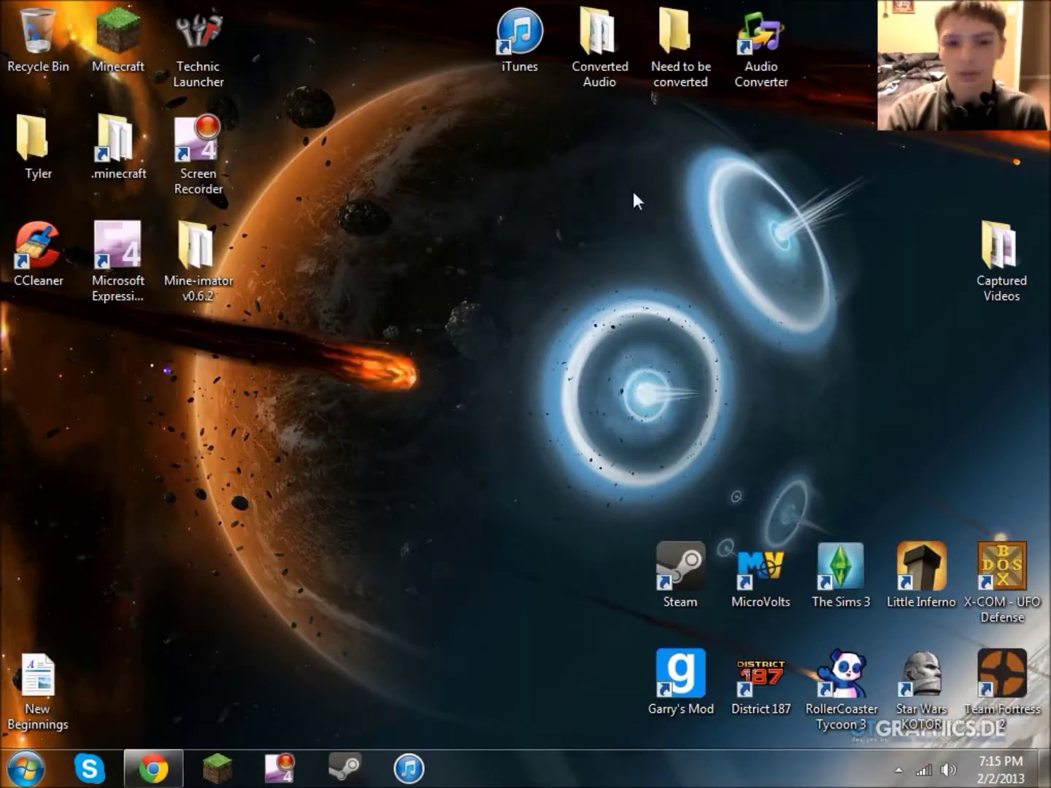
left_click(576, 239)
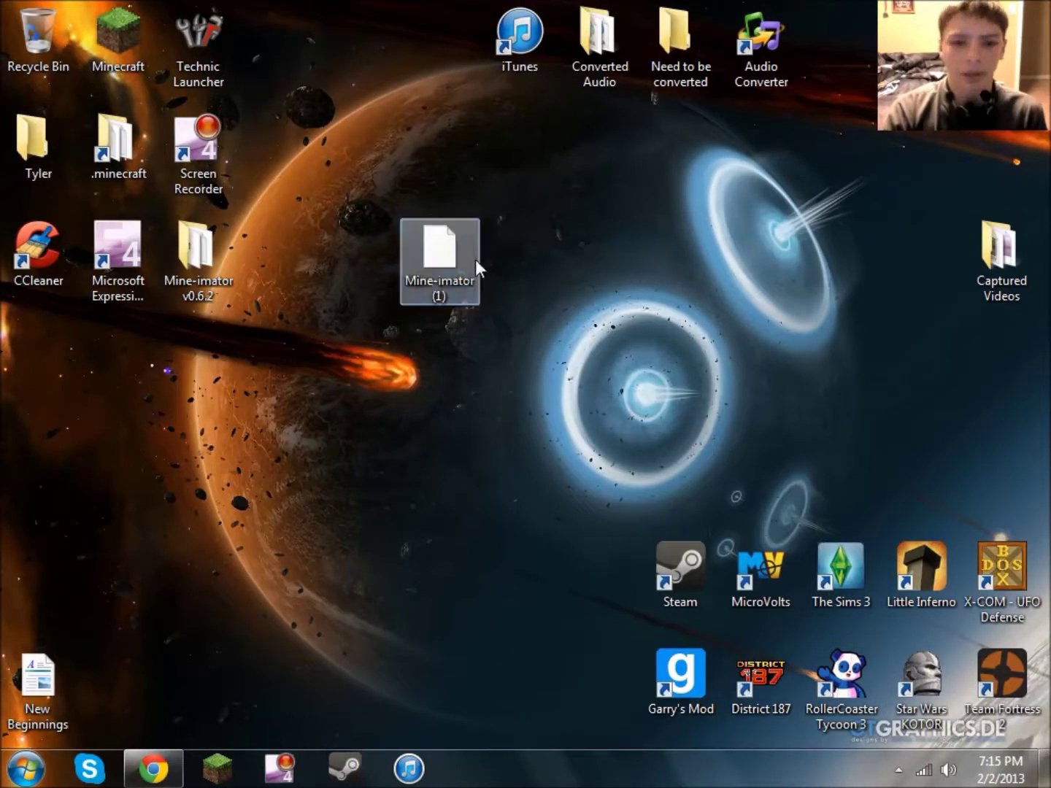
Open the Mine-imator (1) archive in 7-Zip and try to extract its program folder to the desktop, declining the folder merge
right_click(456, 240)
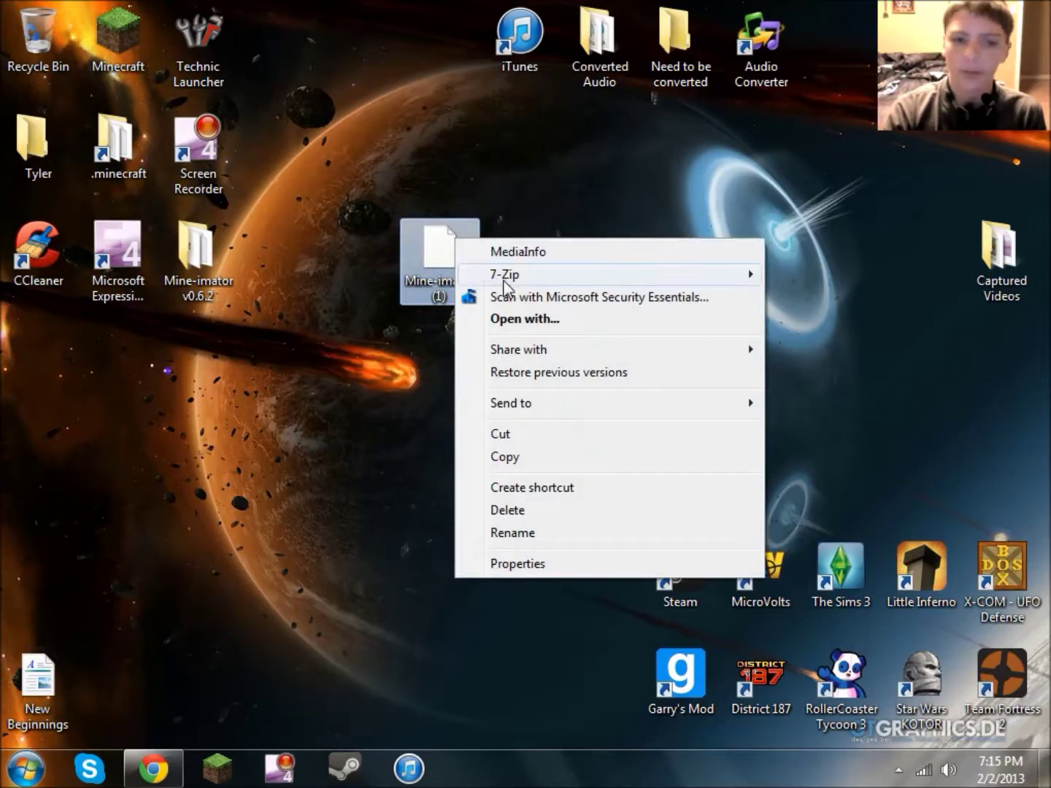
mouse_move(503, 274)
left_click(346, 280)
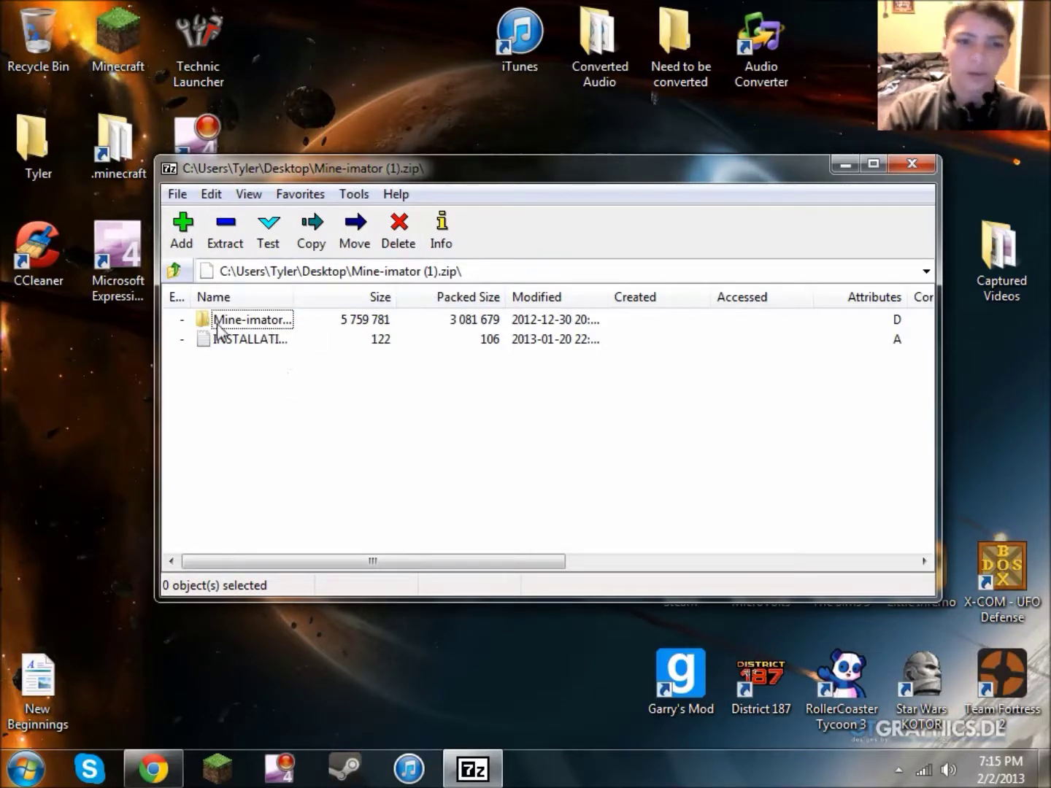
left_click(243, 326)
left_click_drag(243, 325, 107, 406)
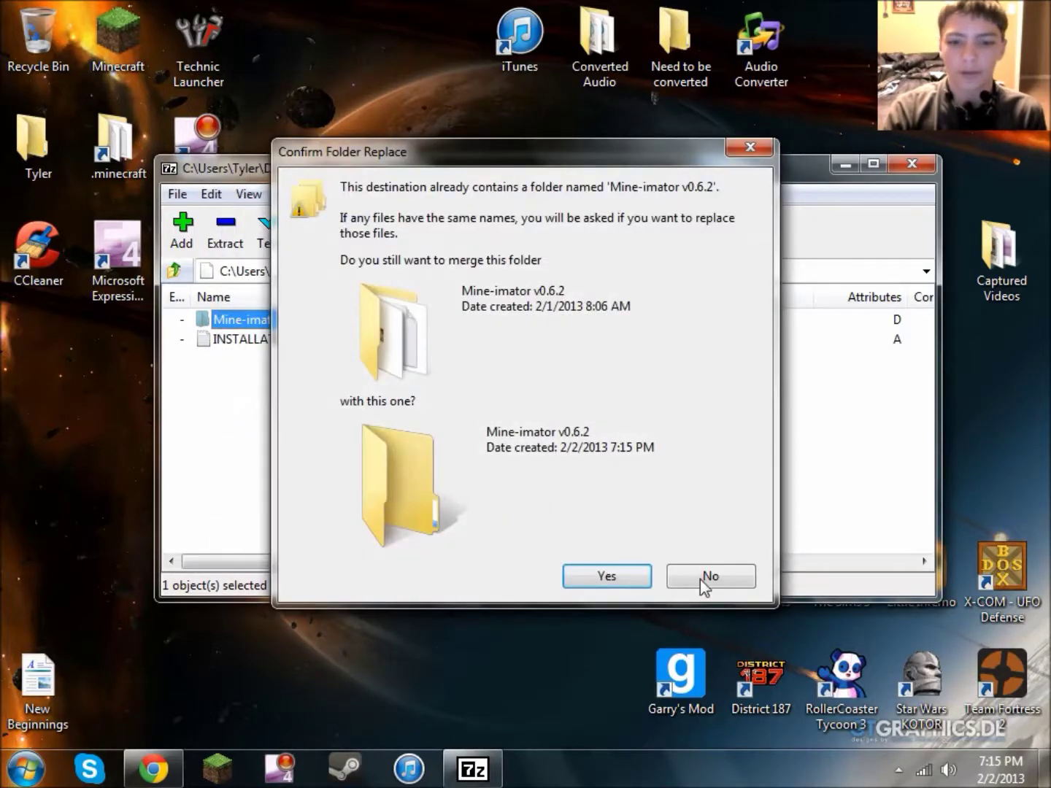
left_click(699, 578)
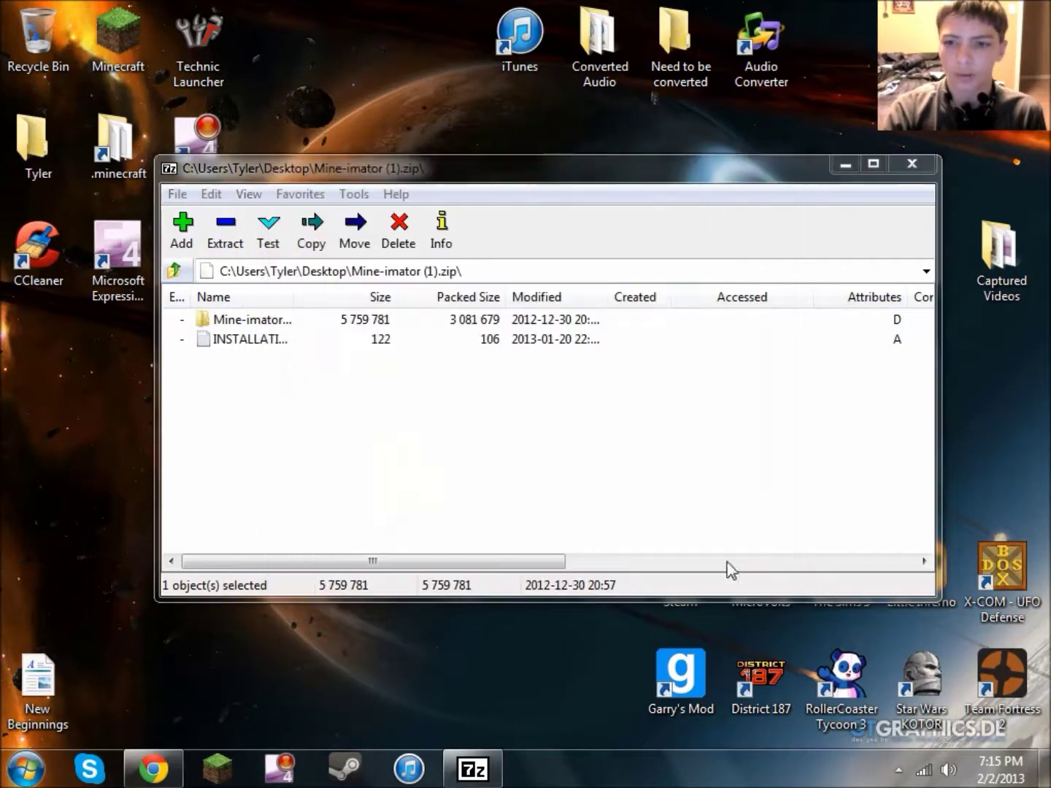
Close the archive window and move the Mine-imator (1) archive from the desktop to the Recycle Bin
left_click(921, 164)
left_click_drag(447, 295, 44, 36)
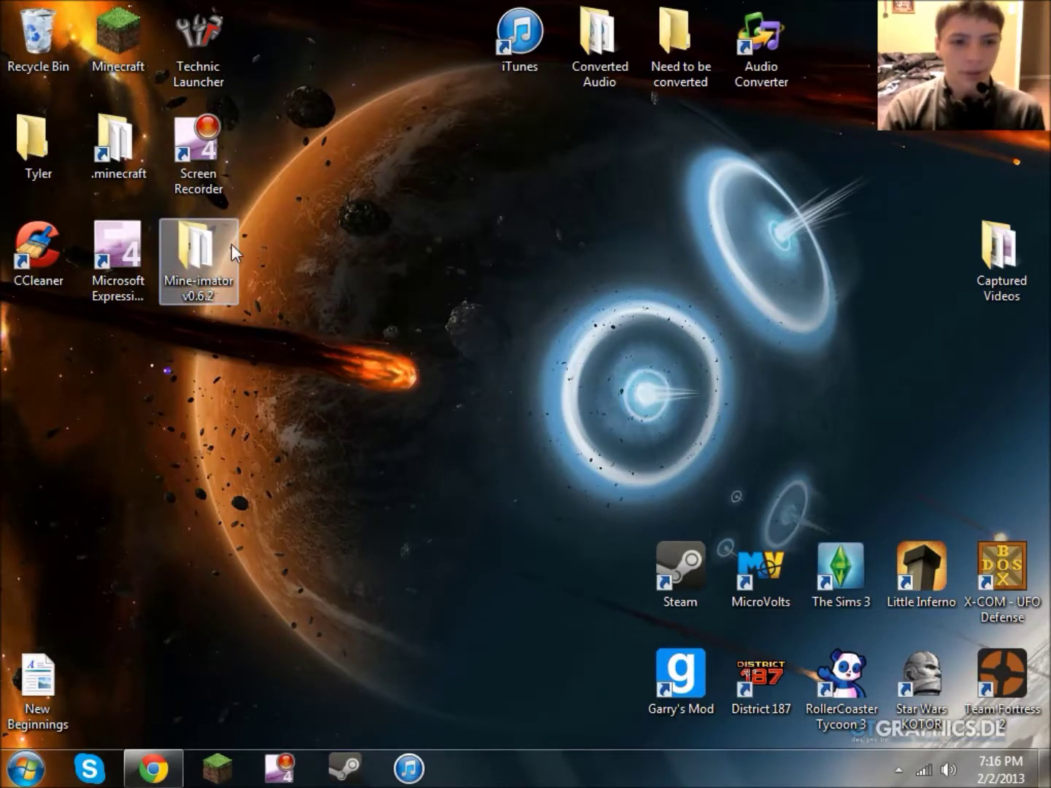
Launch Mine-imator from the desktop's Mine-imator v0.6.2 folder and dismiss its welcome screen
double_click(219, 295)
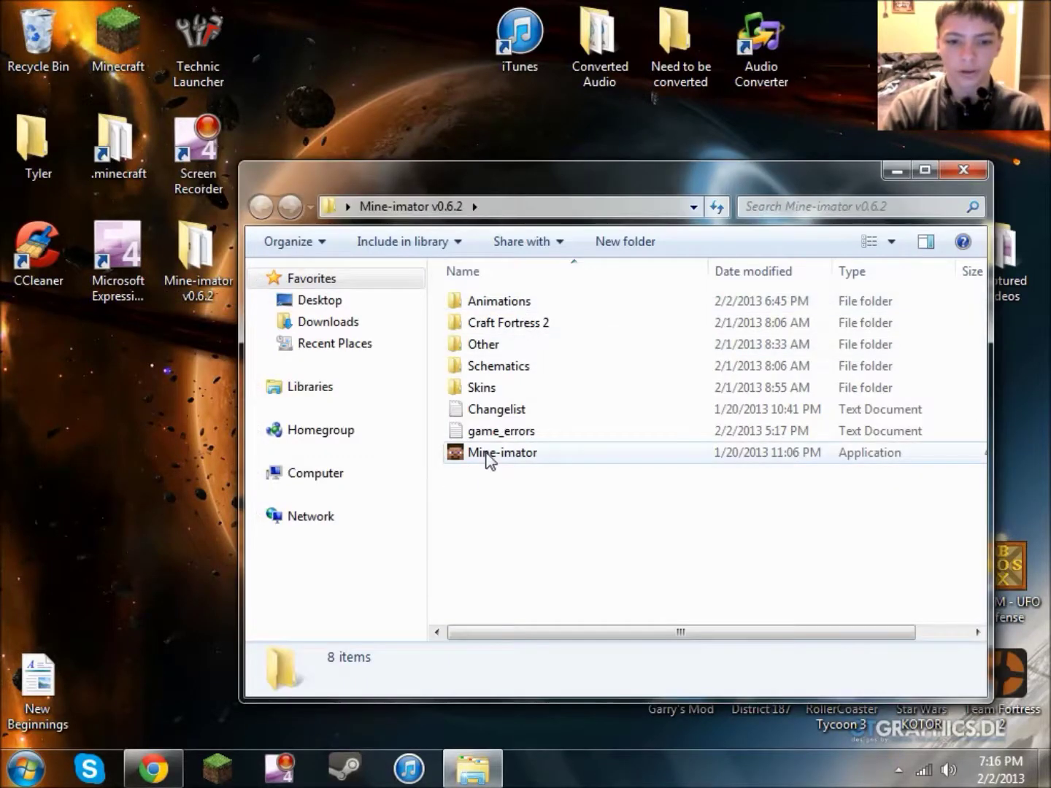
left_click(487, 457)
double_click(487, 454)
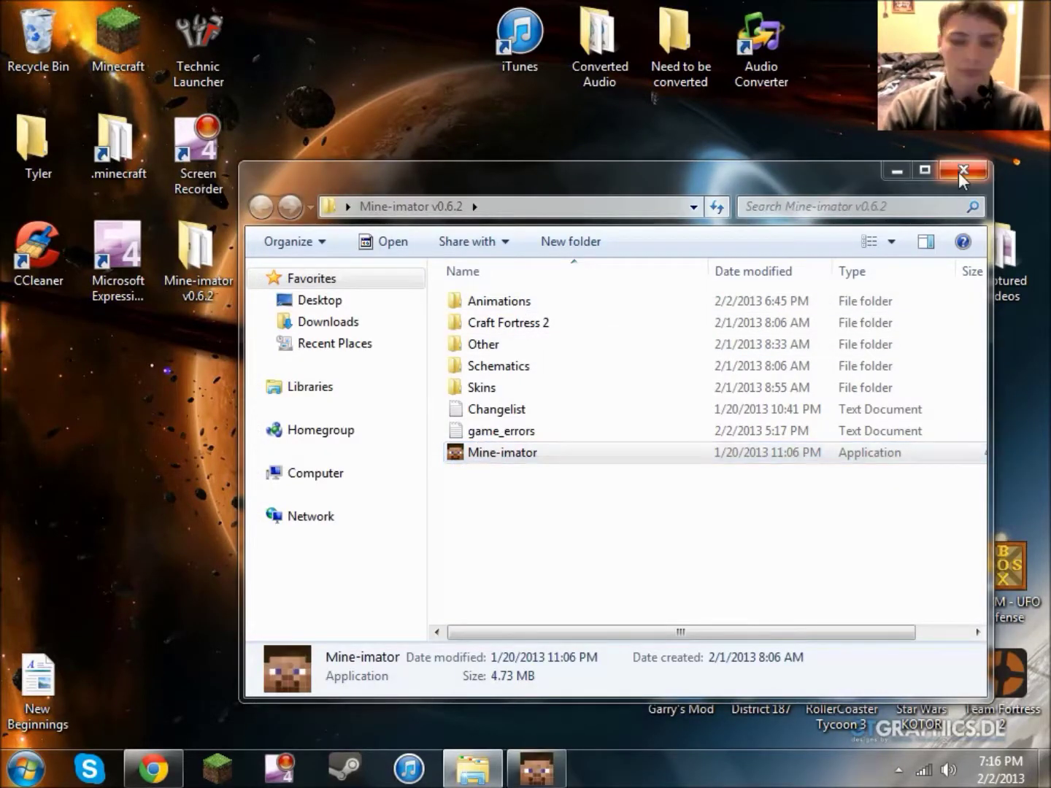
left_click(959, 172)
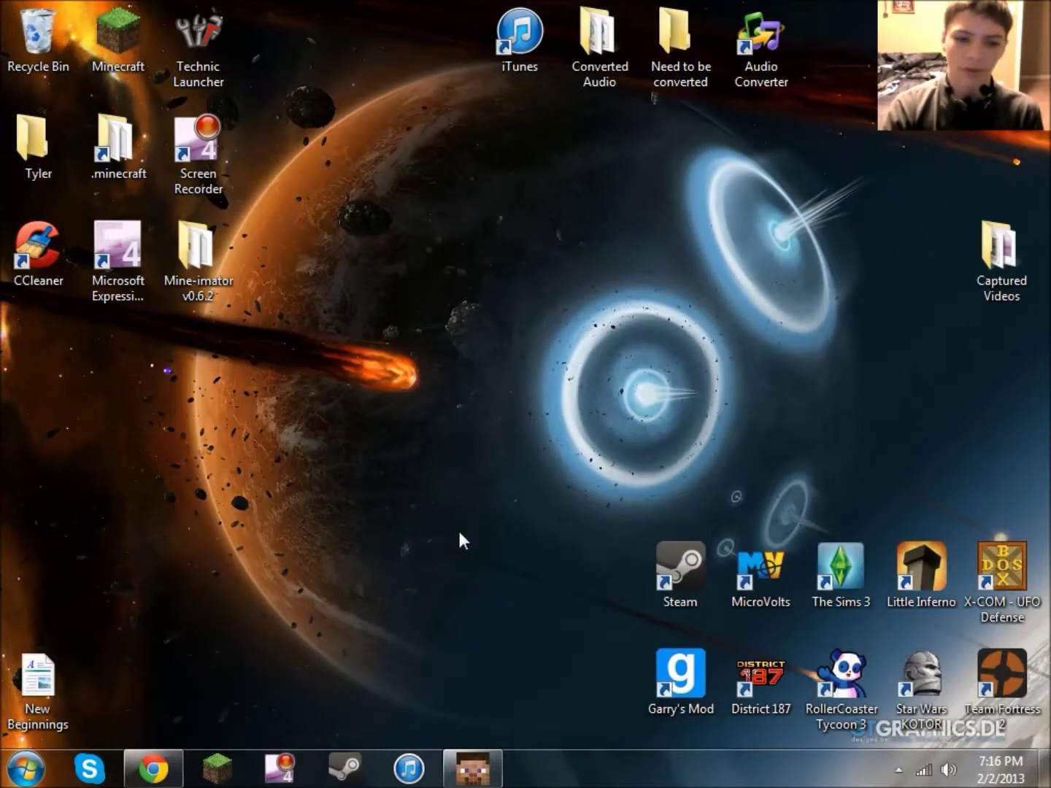
right_click(154, 768)
left_click(606, 522)
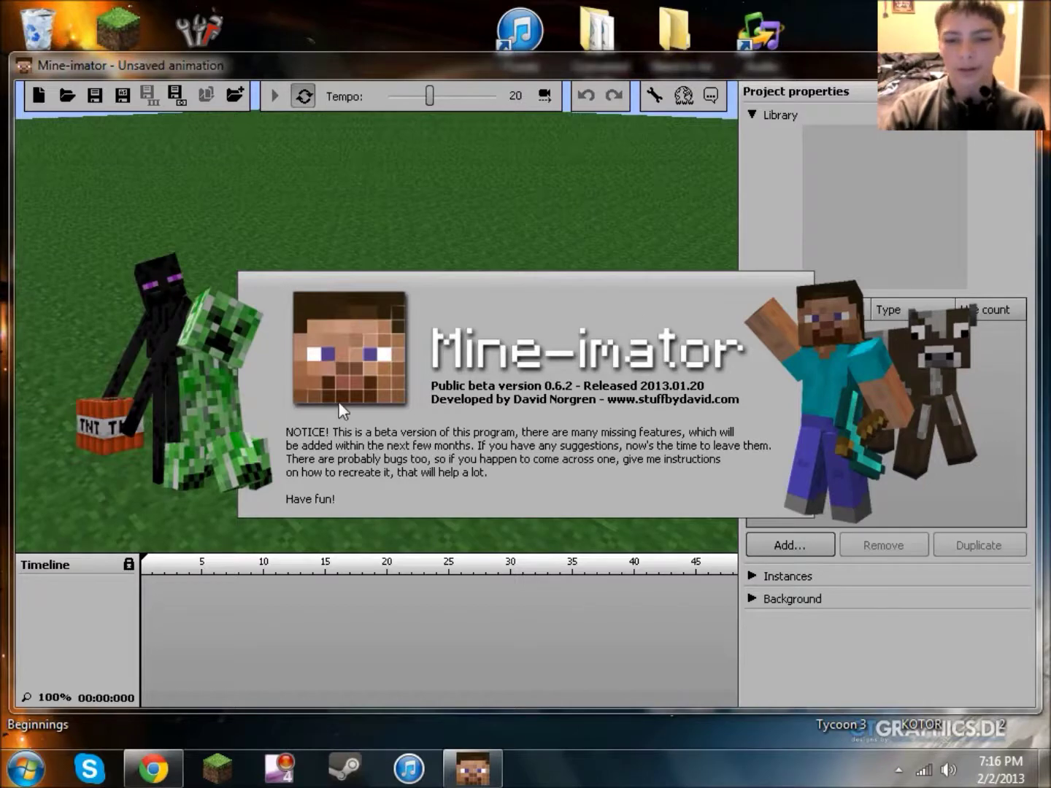
left_click(412, 330)
left_click_drag(538, 270, 631, 256)
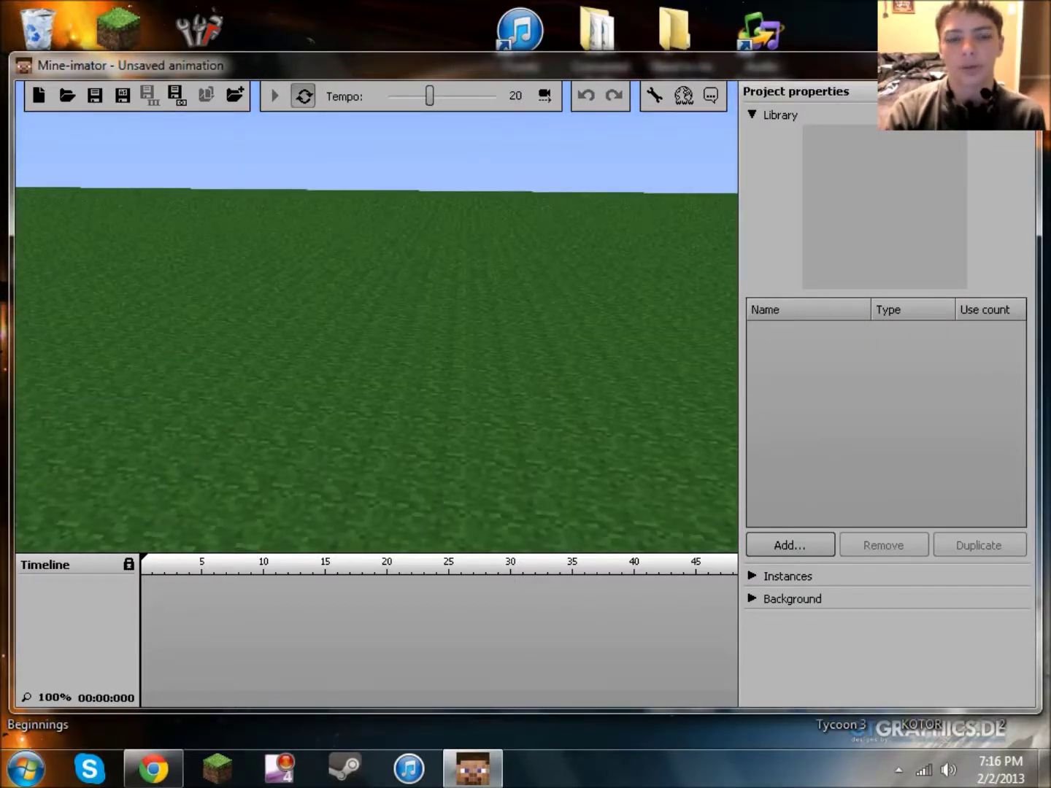
mouse_move(450, 351)
left_mouse_down()
mouse_move(457, 359)
mouse_move(429, 331)
mouse_move(457, 375)
mouse_move(442, 398)
mouse_move(445, 313)
mouse_move(447, 358)
mouse_move(446, 335)
left_mouse_up()
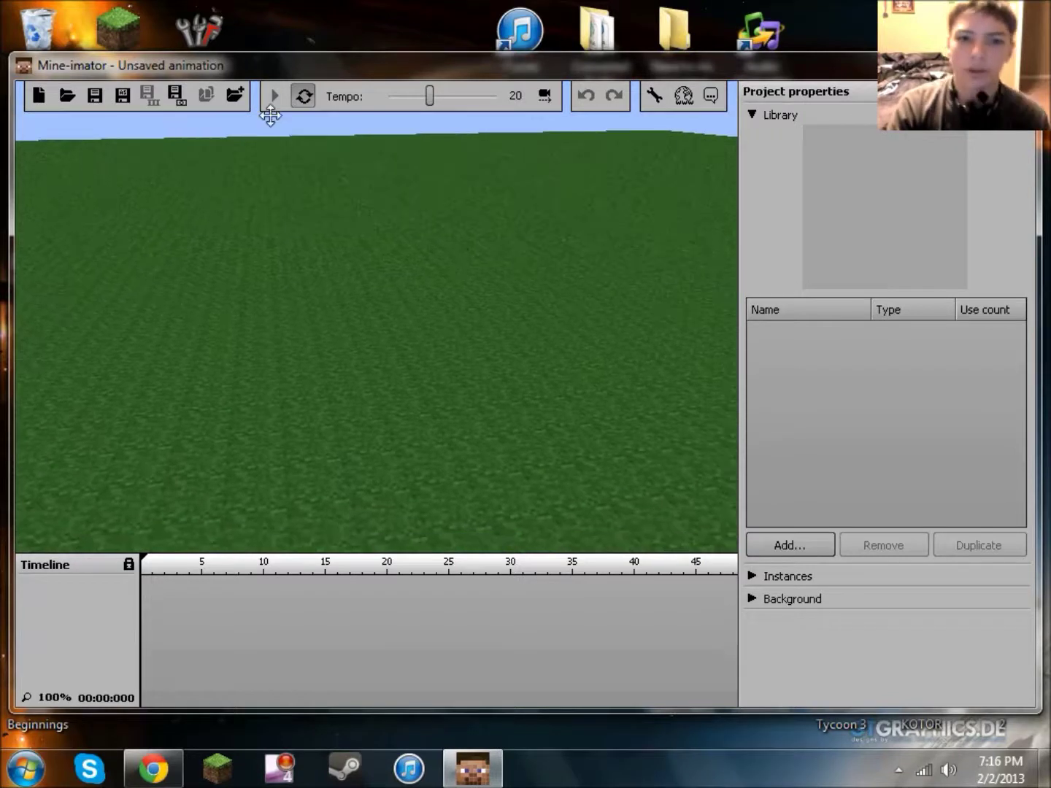
left_click_drag(433, 99, 432, 93)
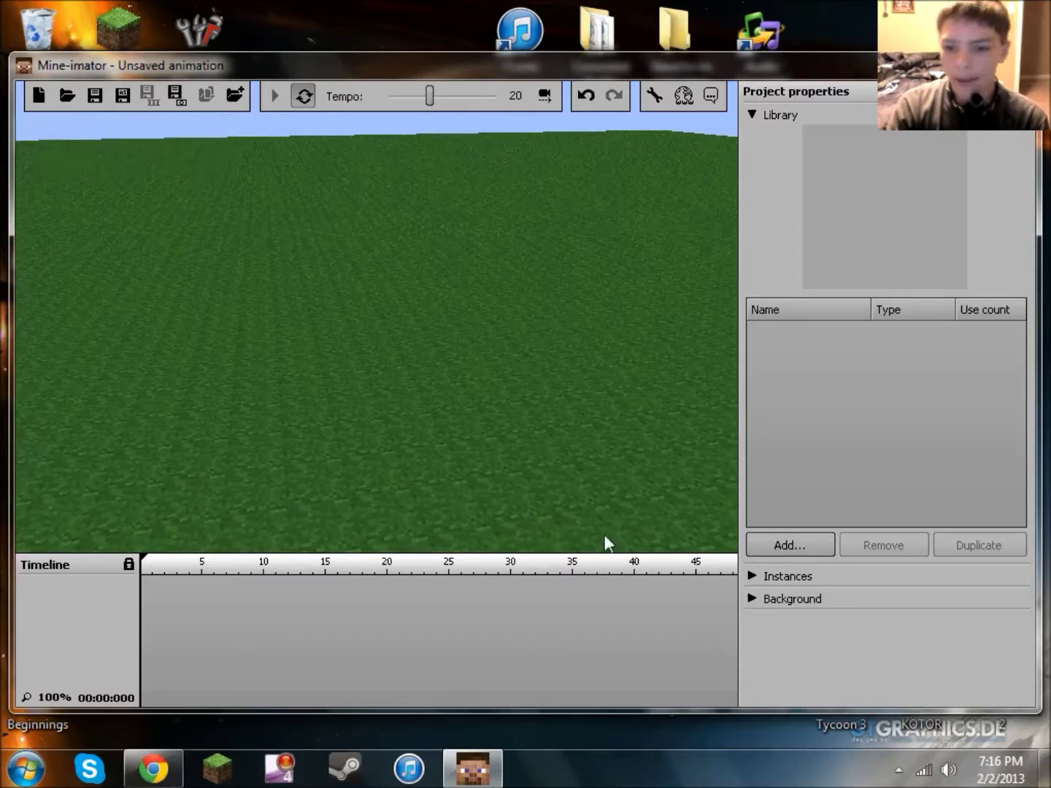
Add a character to the animation and create a keyframe for it at the very start of its timeline
left_click(798, 544)
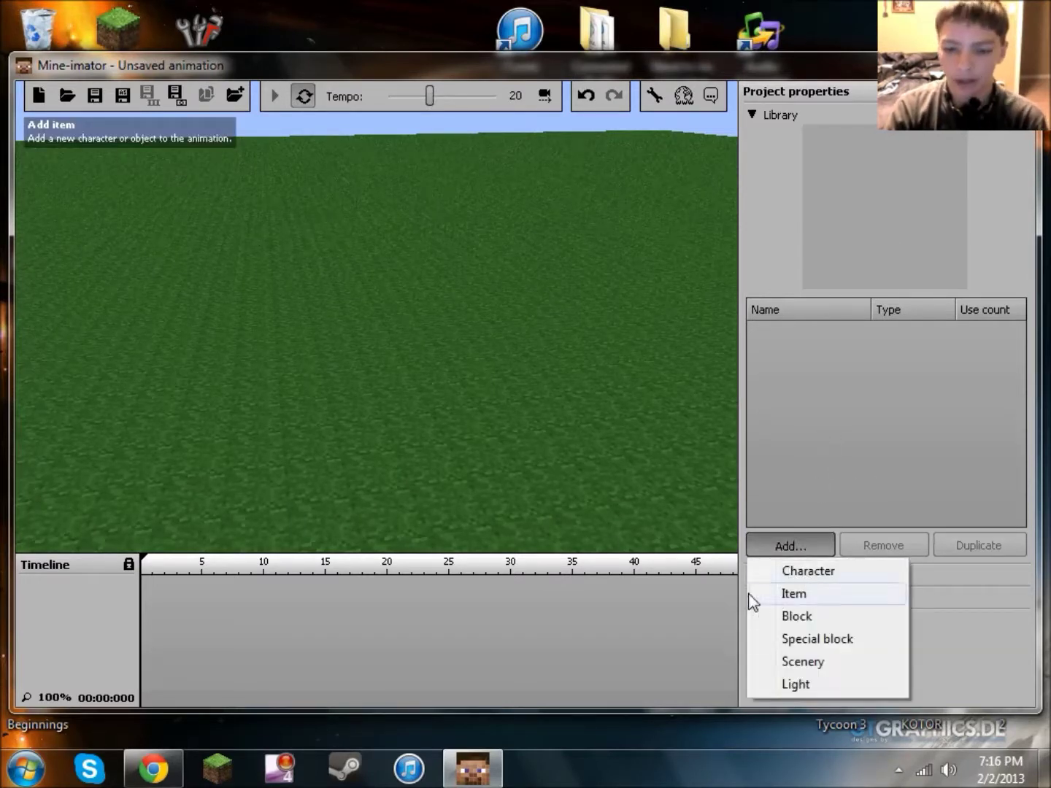
left_click(794, 575)
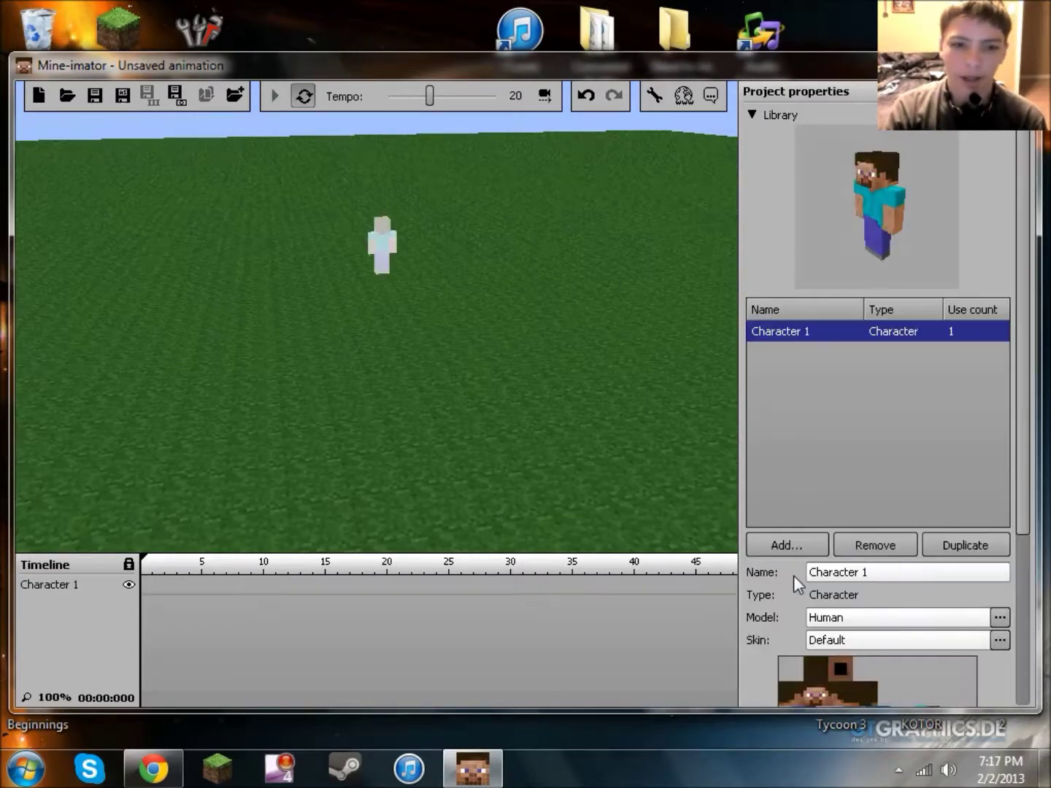
right_click_drag(442, 248, 121, 222)
key("w")
key("w")
key("s")
key("s")
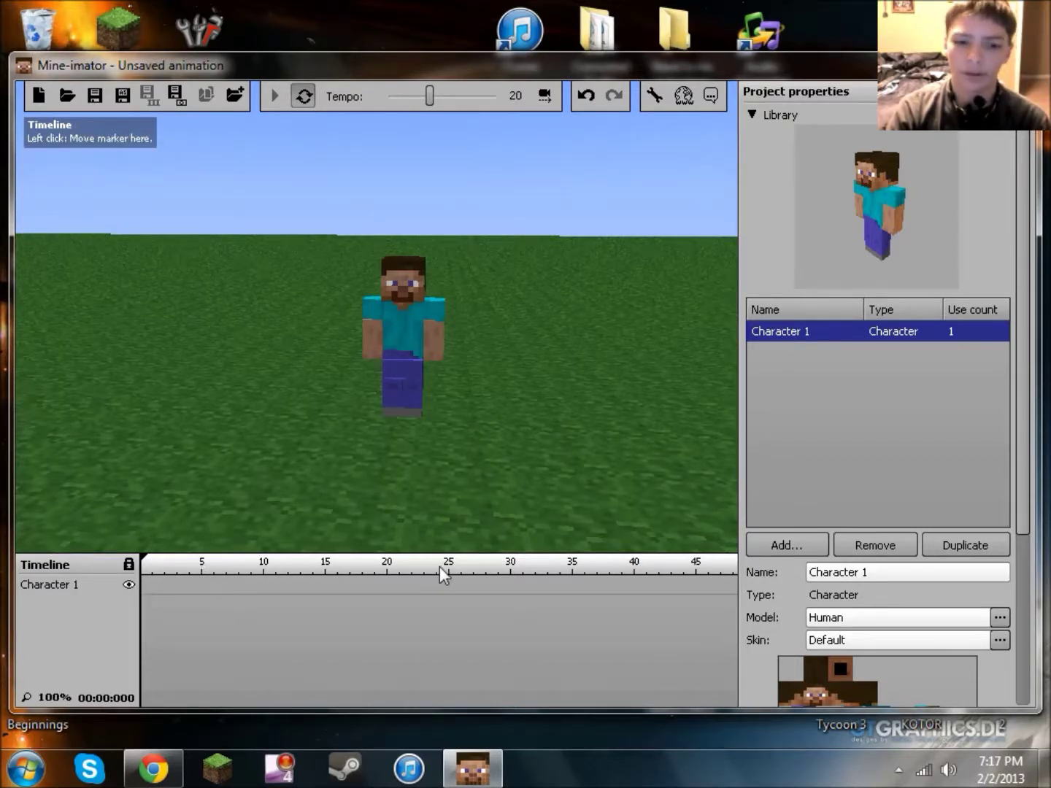
left_click(143, 585)
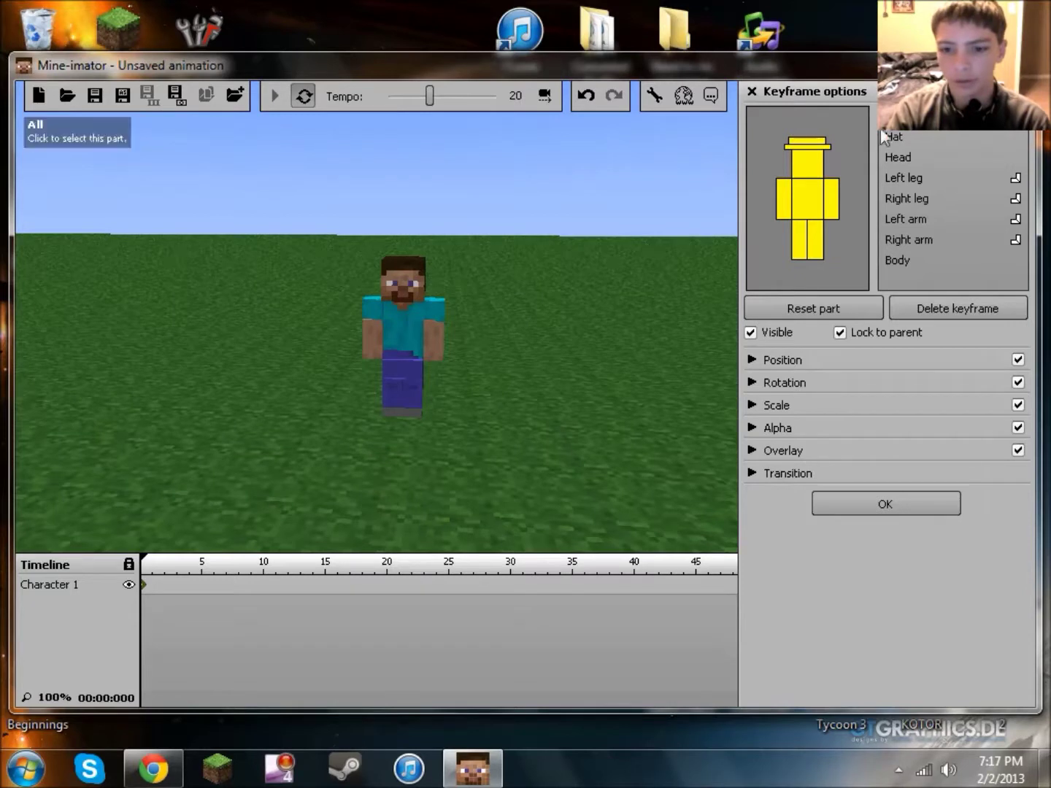
Expand the keyframe's rotation settings and hide the X, Y and Z rotation axes in the viewport
left_click(752, 384)
left_click_drag(1000, 469, 1042, 445)
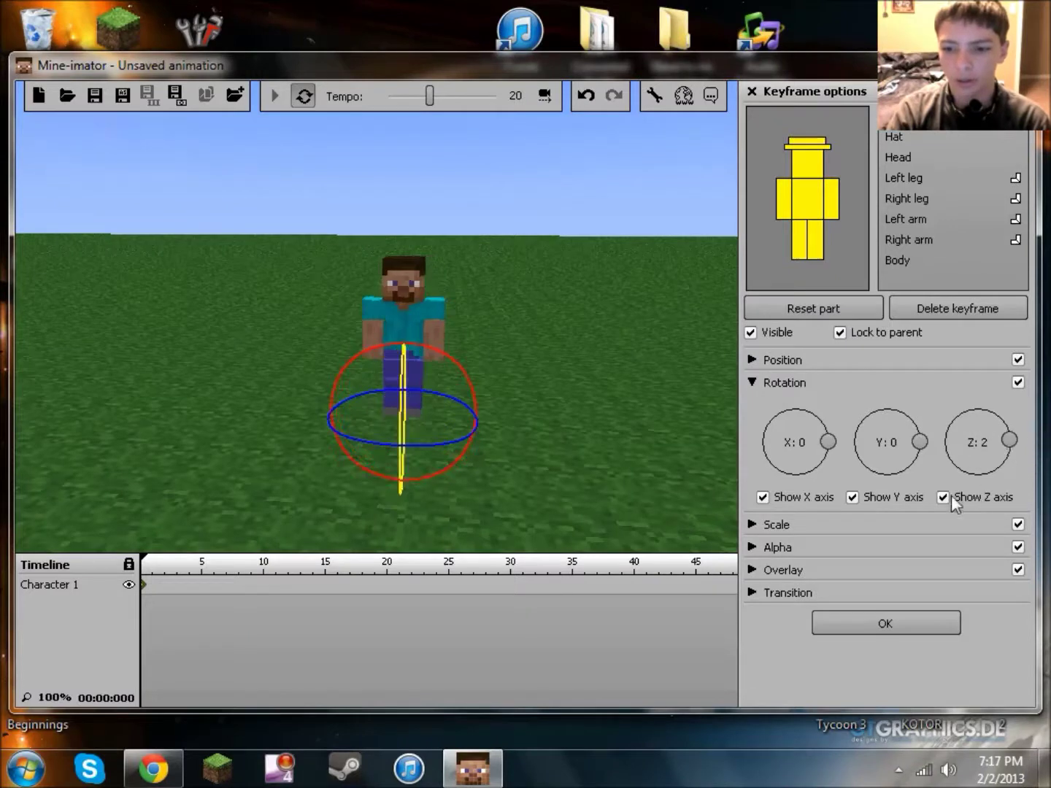
left_click(764, 498)
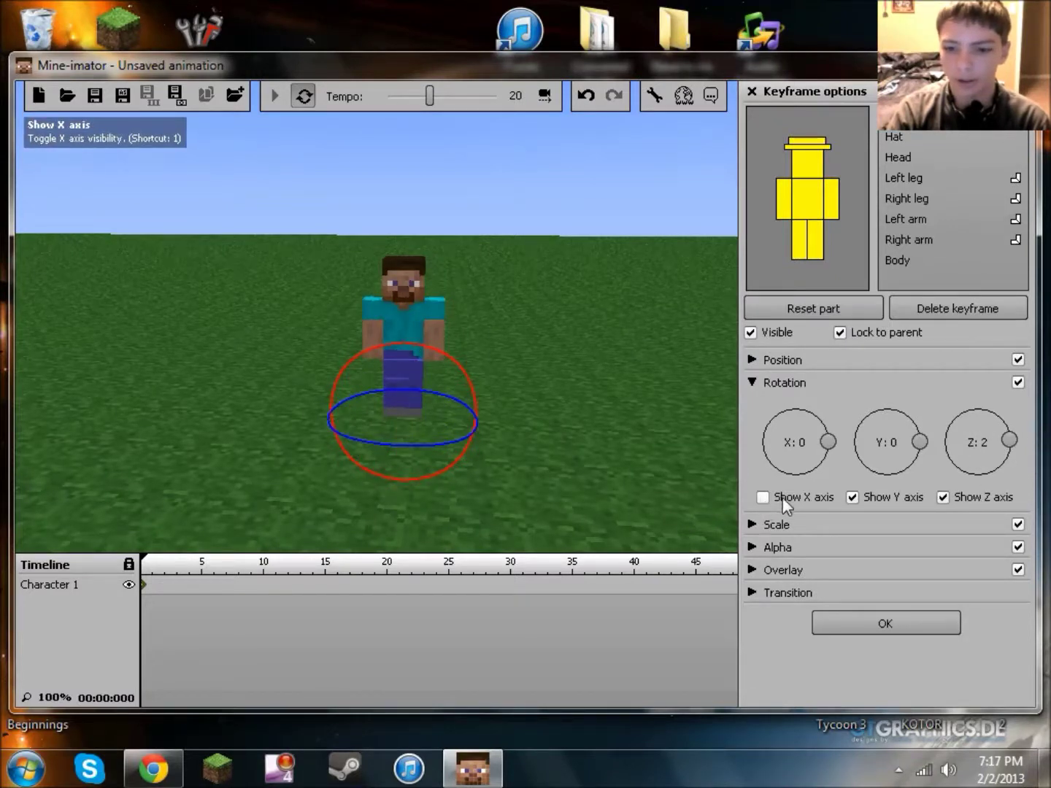
left_click(853, 497)
left_click(942, 497)
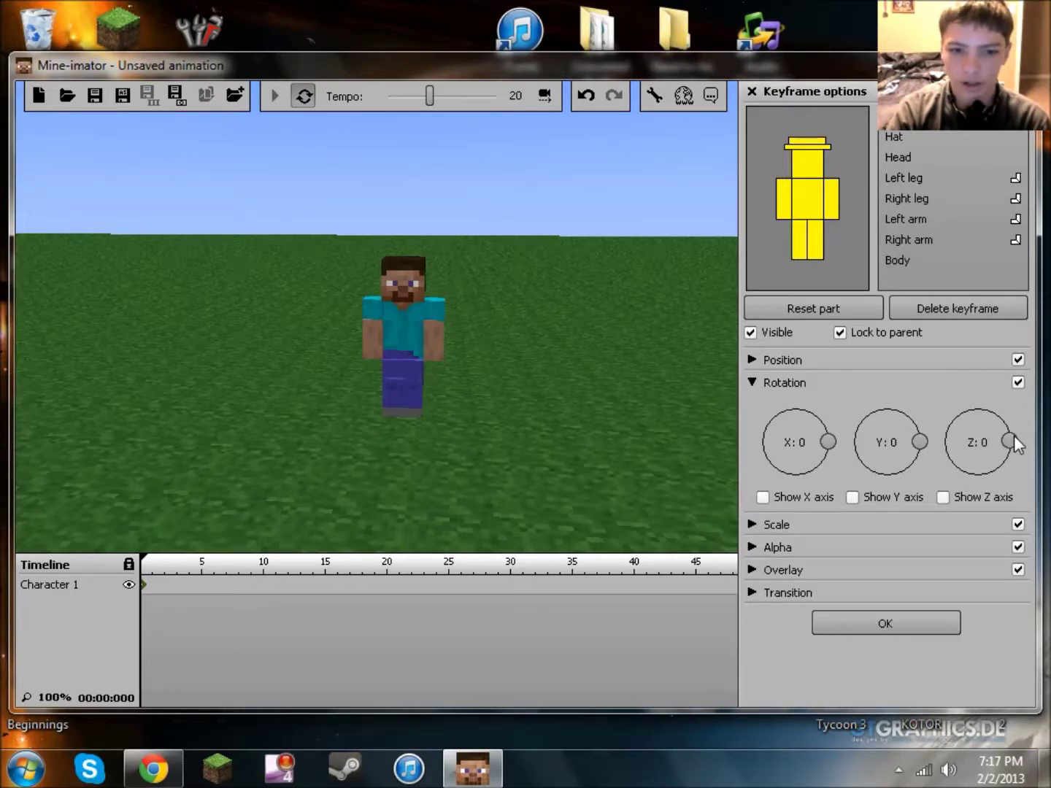
Rotate the whole character in the first keyframe to X -49, Y 6 and Z 6
mouse_move(1014, 435)
left_mouse_down()
mouse_move(1002, 423)
mouse_move(903, 438)
mouse_move(1011, 437)
left_mouse_up()
mouse_move(920, 436)
left_mouse_down()
mouse_move(910, 363)
mouse_move(955, 424)
mouse_move(919, 437)
left_mouse_up()
left_click_drag(828, 442, 809, 456)
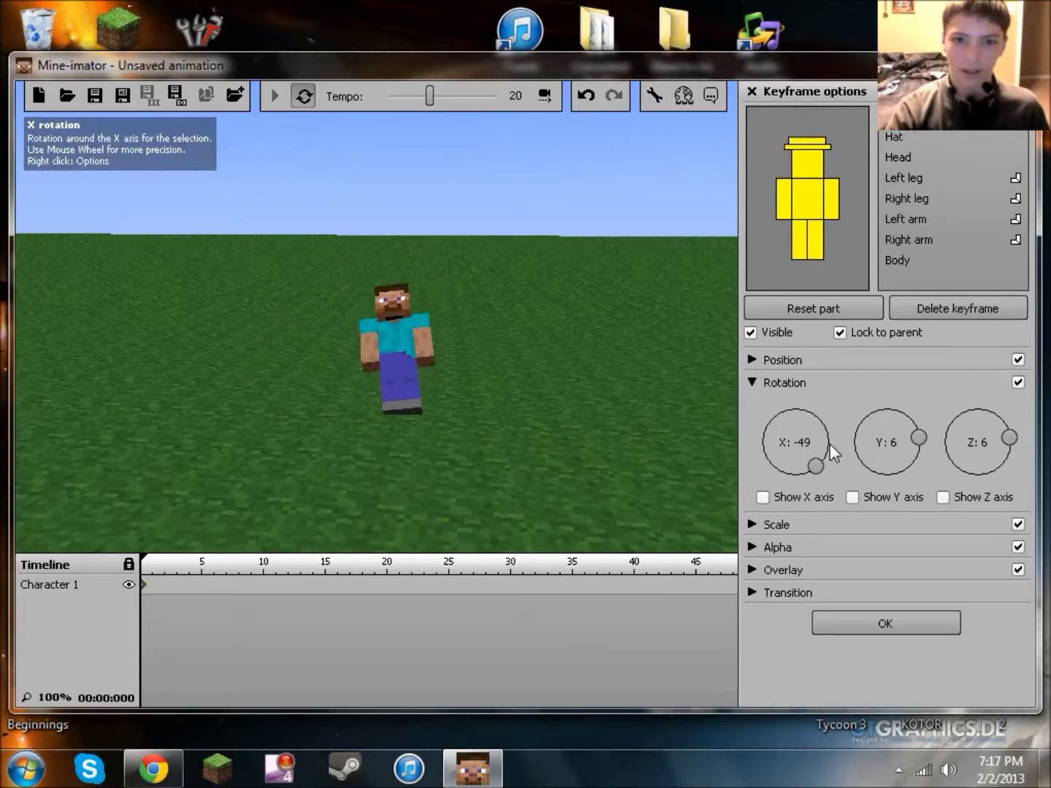
Return the whole character's X, Y and Z rotation to 0 and collapse the rotation settings
left_click_drag(820, 458, 829, 438)
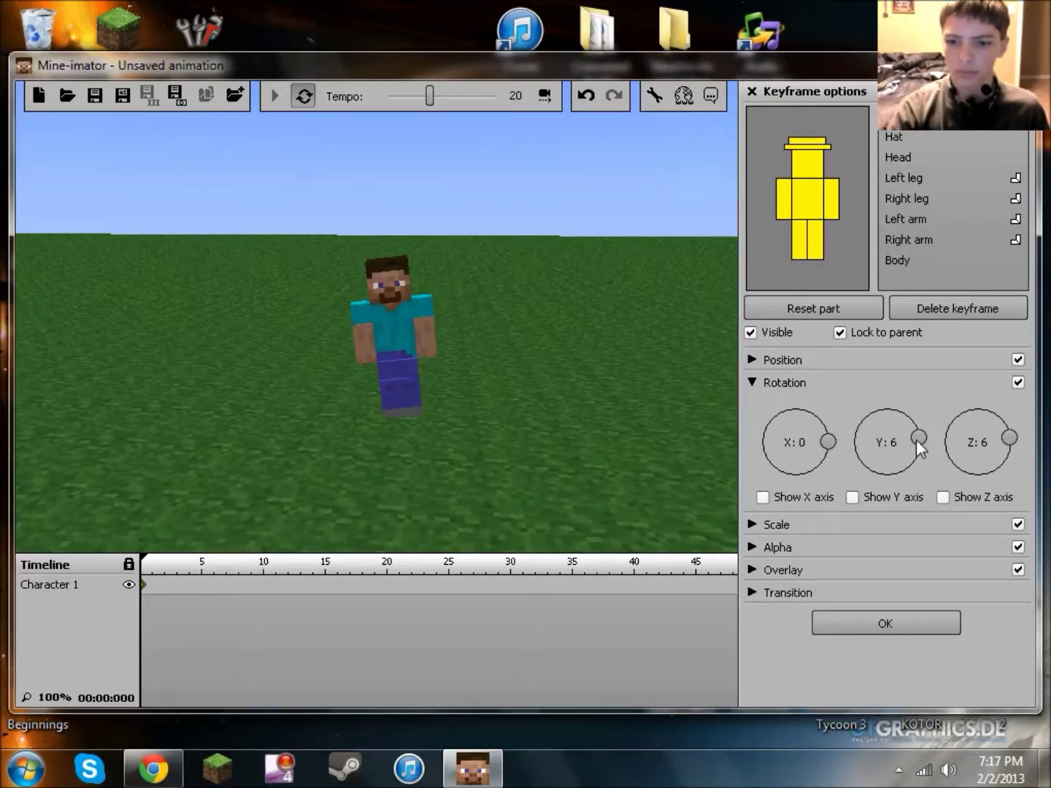
left_click_drag(917, 441, 918, 444)
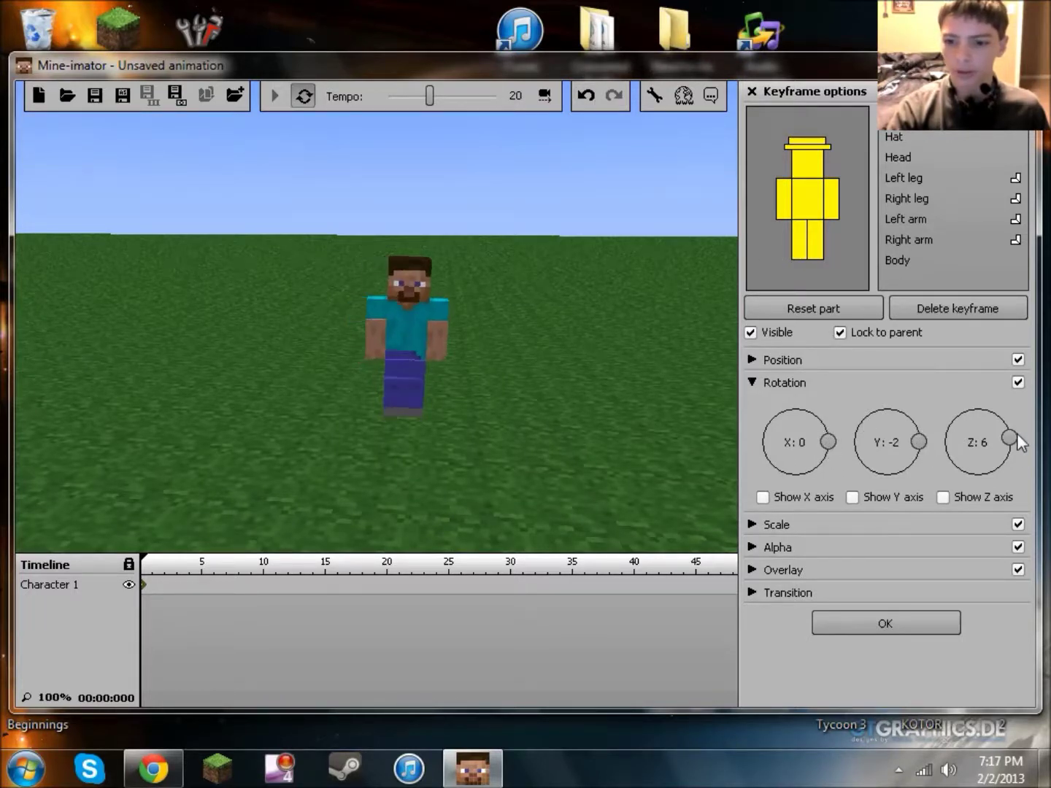
left_click_drag(918, 443, 918, 440)
left_click_drag(1014, 440, 1011, 442)
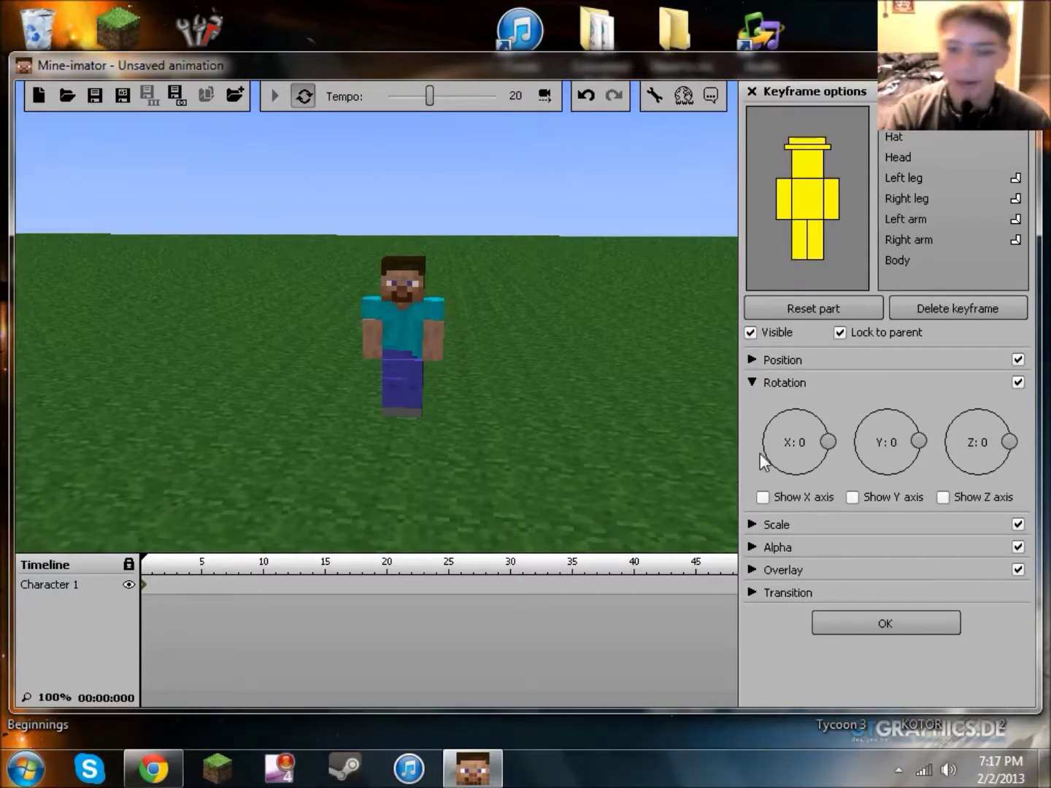
left_click(751, 380)
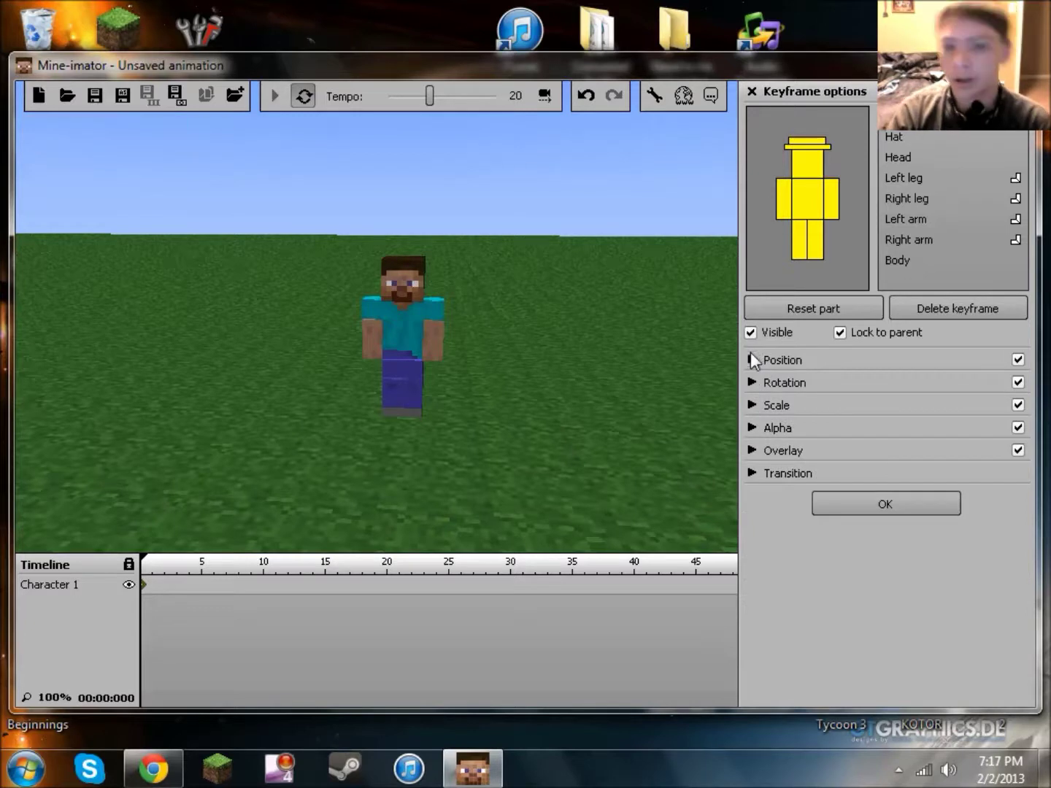
Select the character's body and try changing its scale, ending at x1
left_click(831, 199)
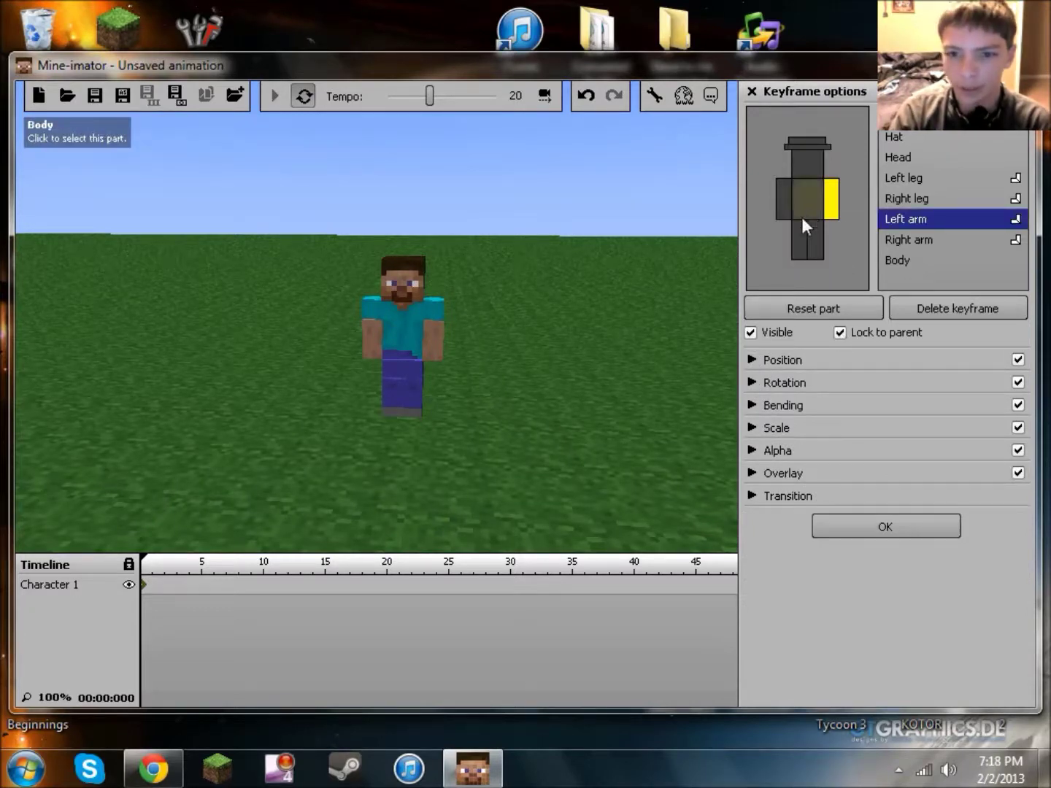
left_click(794, 208)
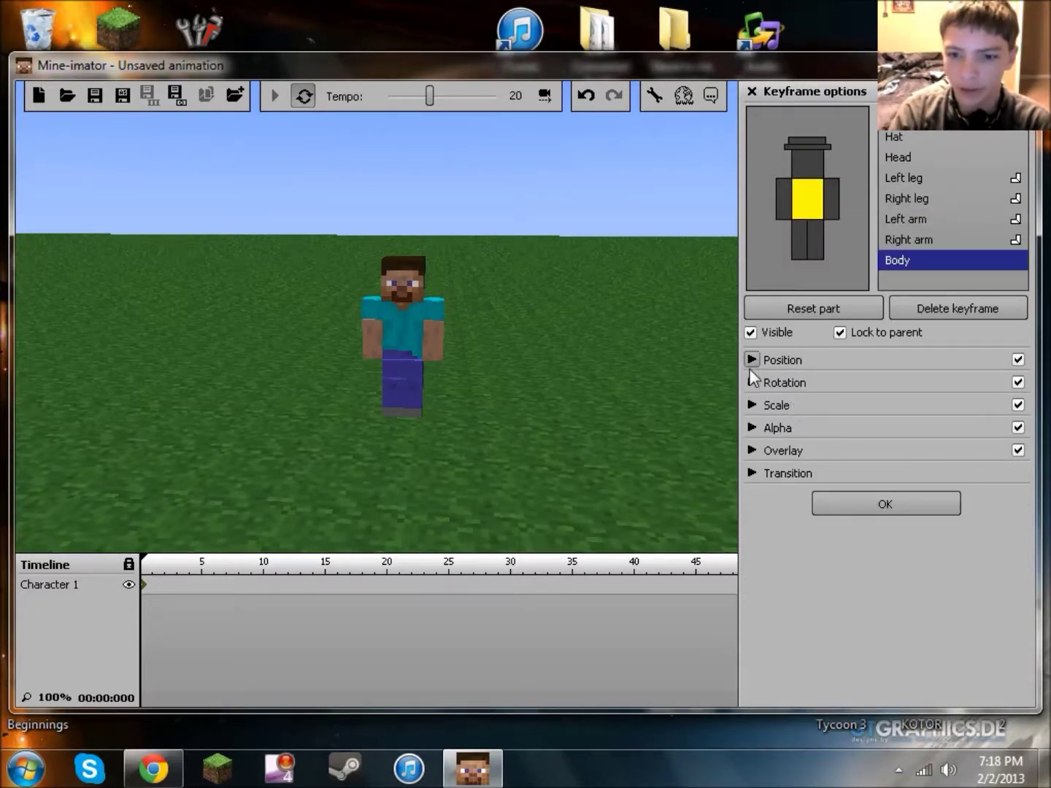
left_click(752, 405)
mouse_move(845, 432)
left_mouse_down()
mouse_move(970, 421)
mouse_move(918, 425)
mouse_move(982, 430)
mouse_move(853, 424)
left_mouse_up()
scroll(852, 423, "down", 1)
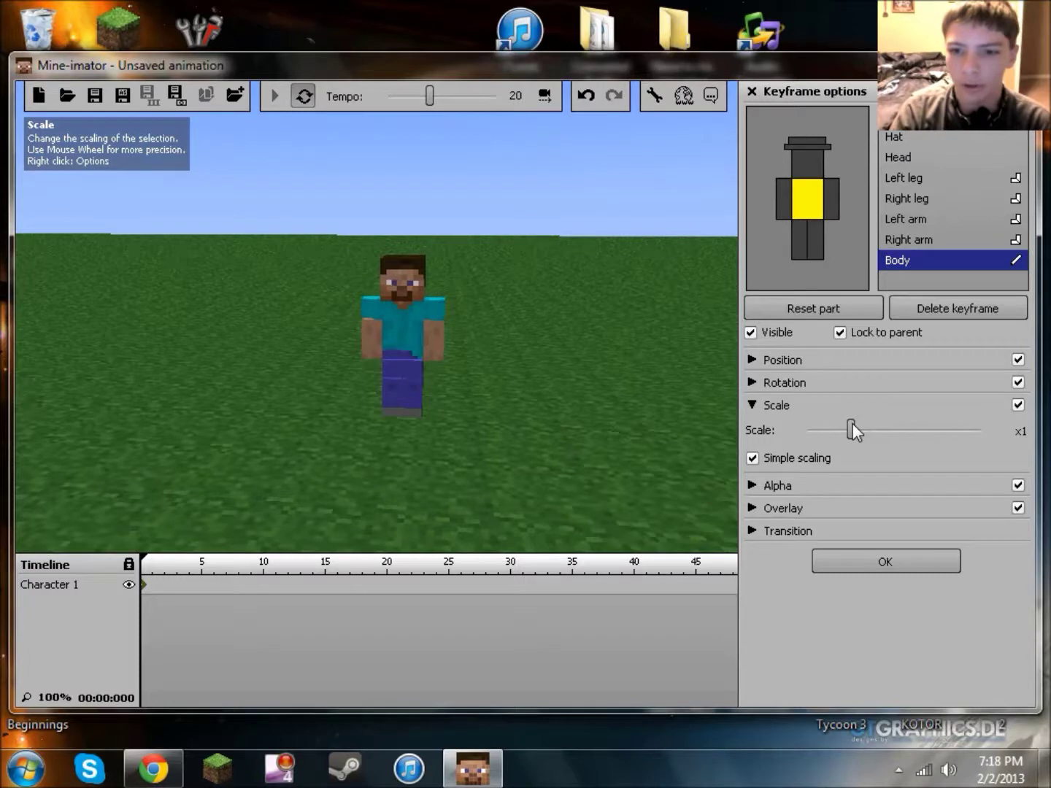
Shrink the character's head to a scale of about x0.68
left_click(807, 162)
left_click_drag(849, 425, 728, 435)
left_click_drag(800, 434, 837, 437)
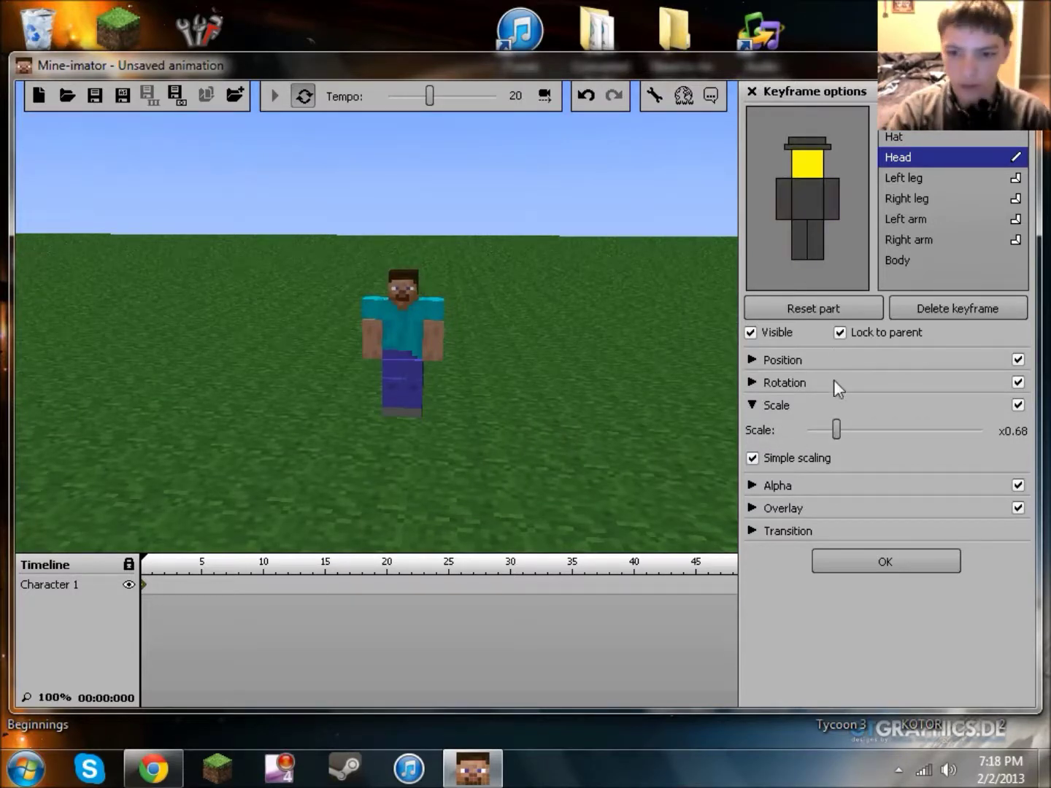
Bring the head's scale back to x1 in fine increments and collapse the scale settings
scroll(842, 428, "up", 3)
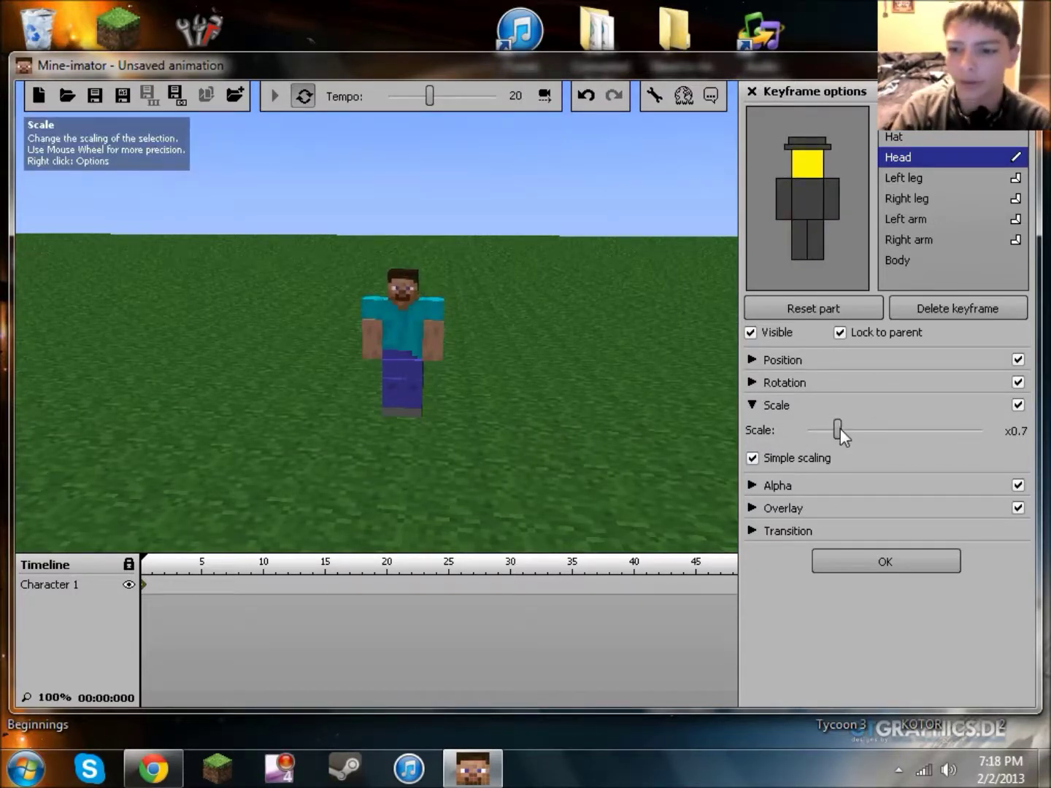
scroll(837, 431, "up", 2)
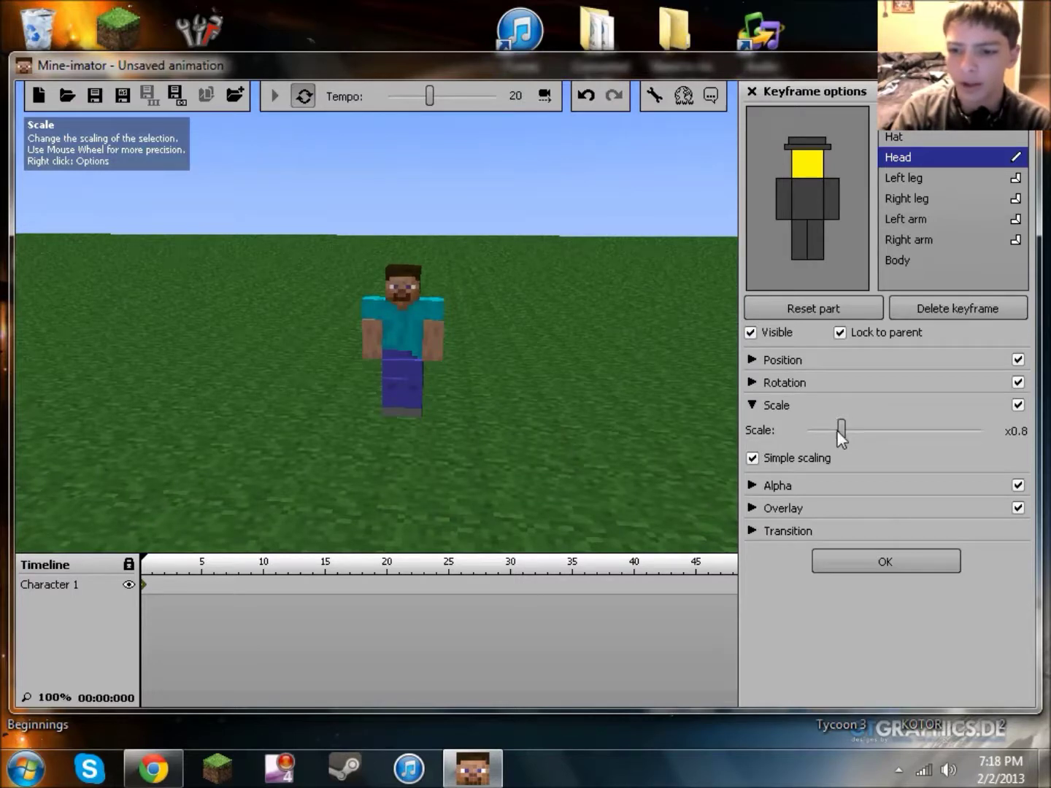
scroll(845, 425, "up", 8)
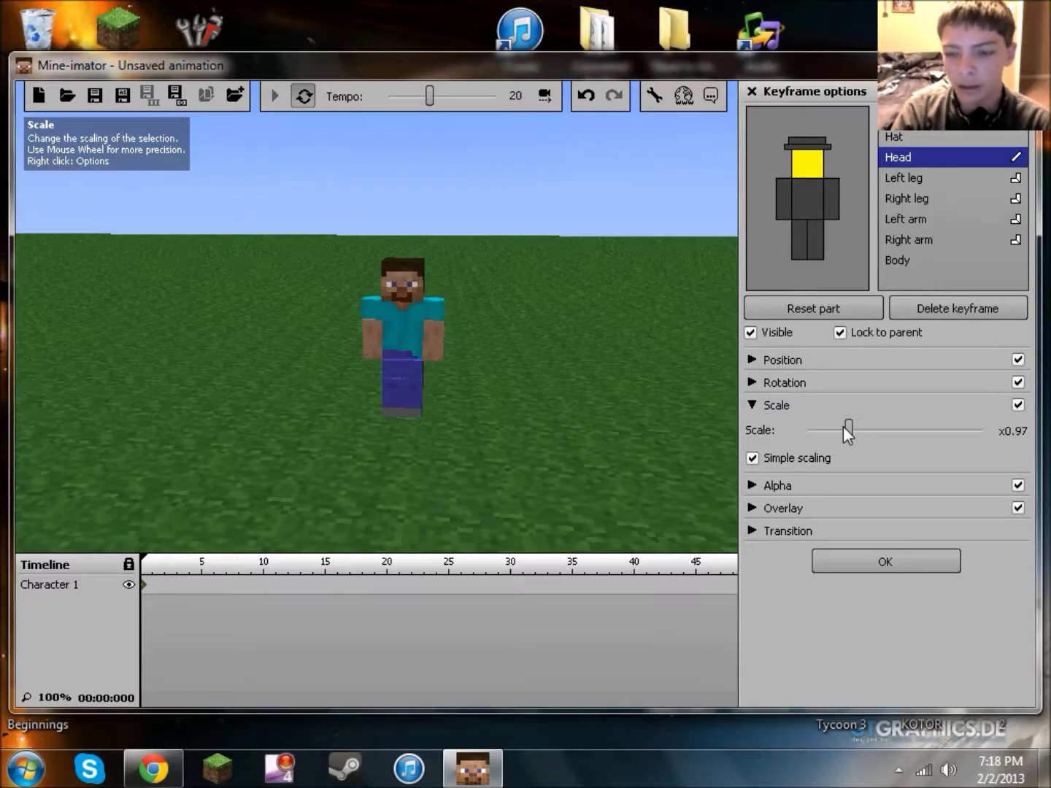
scroll(844, 426, "up", 1)
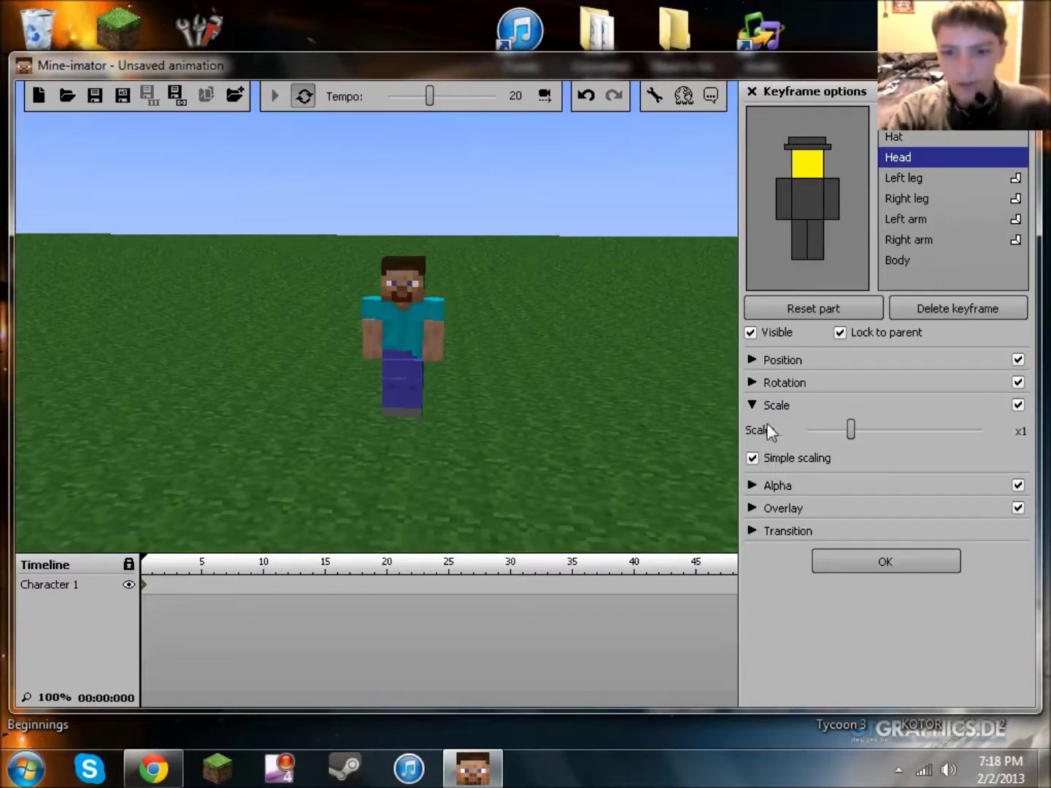
left_click(751, 405)
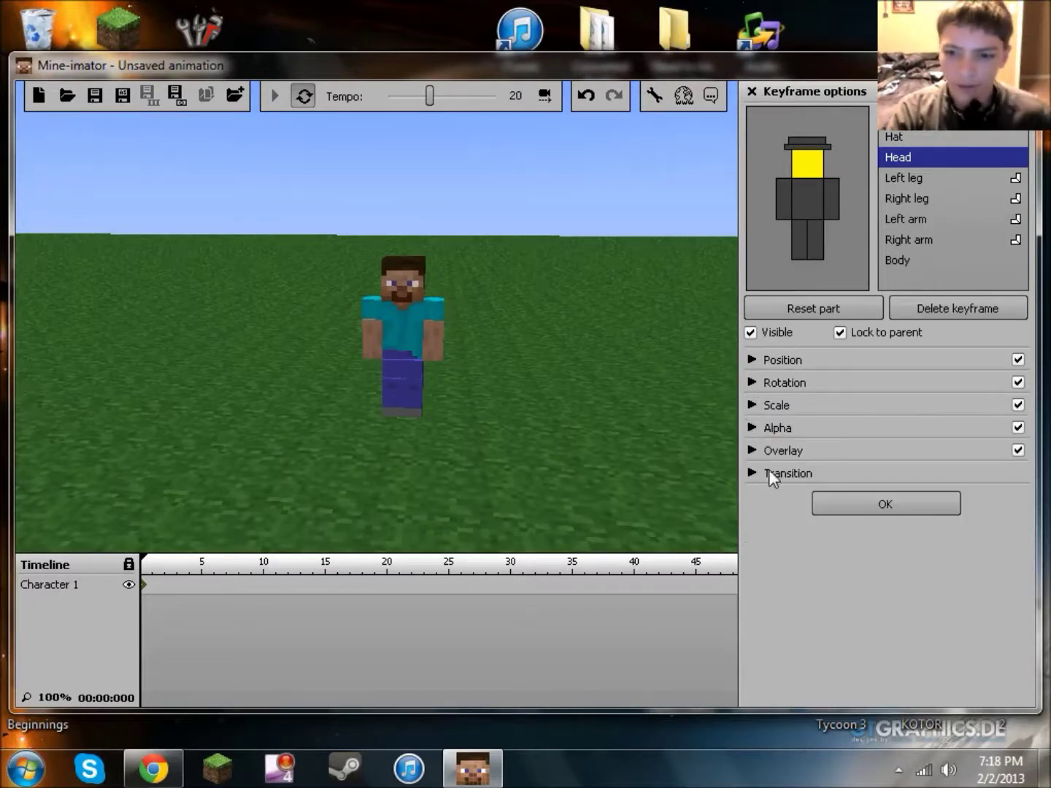
Try lowering the head's alpha and return it to 100%, then collapse the alpha settings
left_click(754, 430)
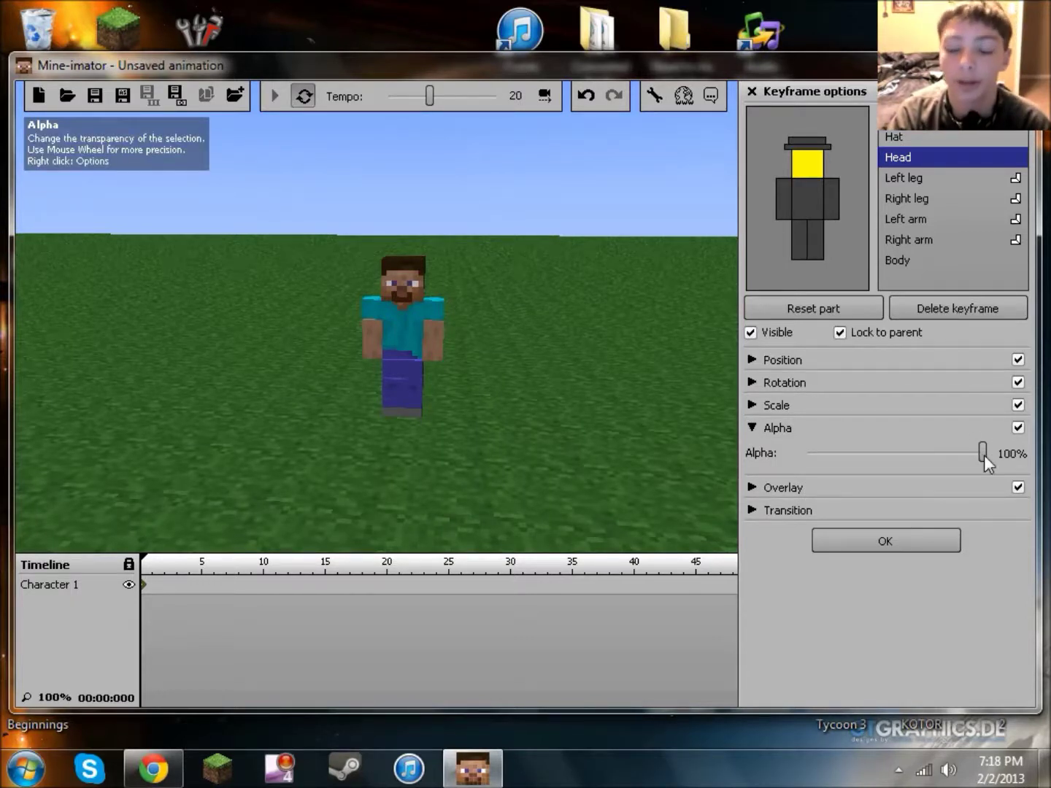
left_click_drag(982, 453, 721, 465)
left_click_drag(1028, 467, 490, 470)
left_click_drag(591, 459, 1028, 437)
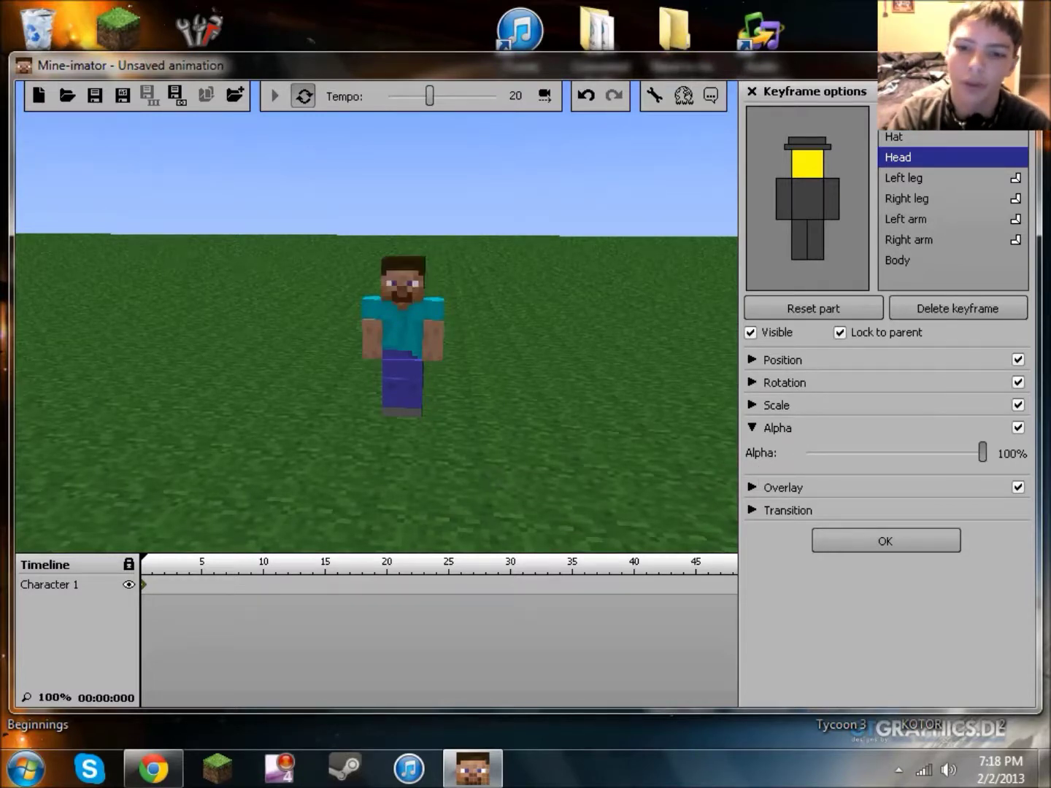
left_click(751, 429)
Try changing the head's overlay alpha, return it to 0% and collapse the overlay settings
left_click(753, 451)
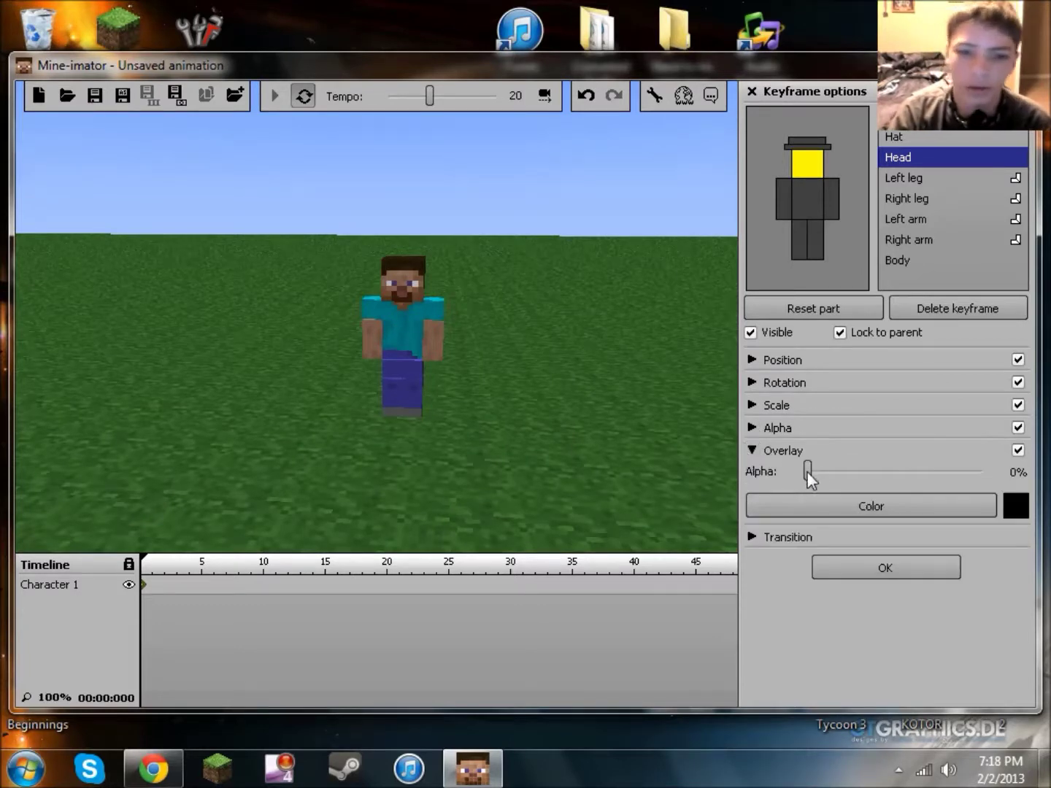
left_click_drag(851, 470, 679, 475)
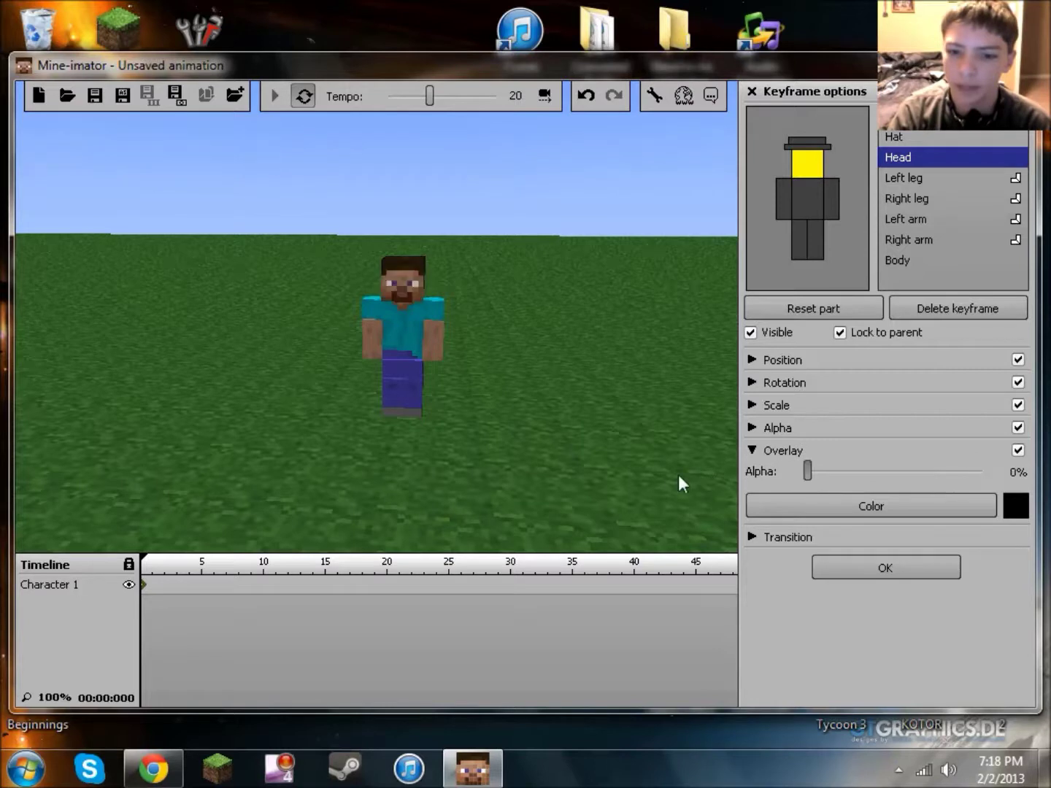
left_click(752, 449)
Look at the head keyframe's transition options and the program settings, closing both again
left_click(755, 472)
left_click(754, 472)
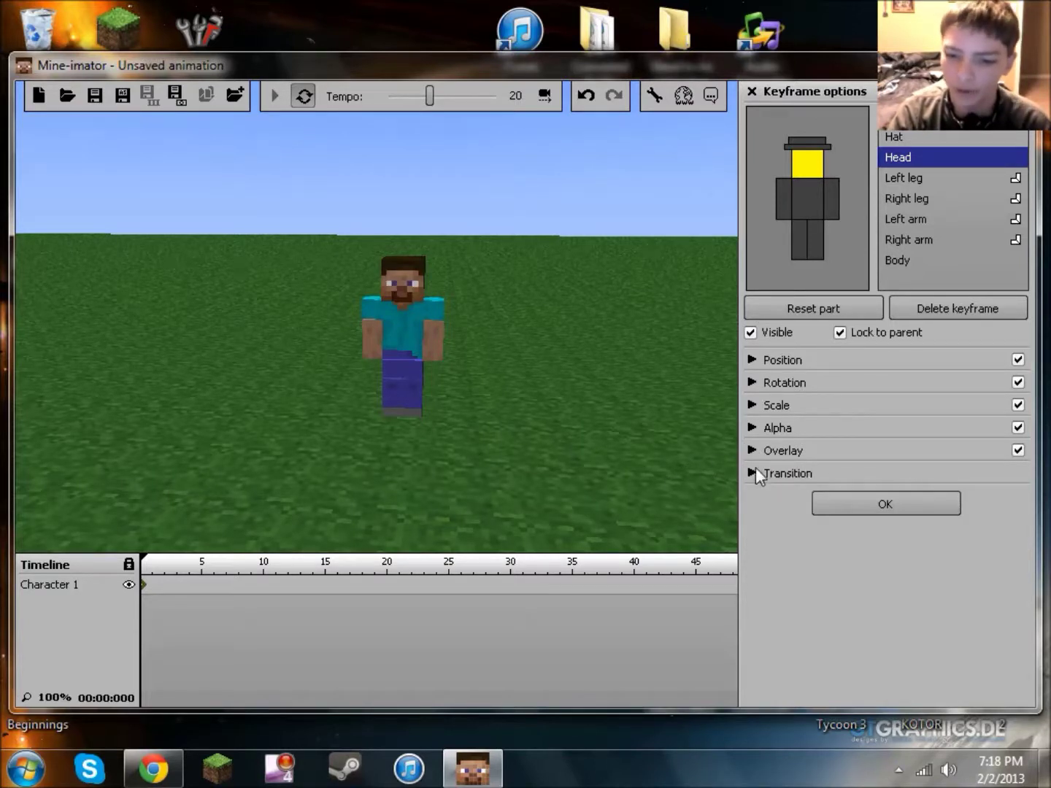
left_click(755, 473)
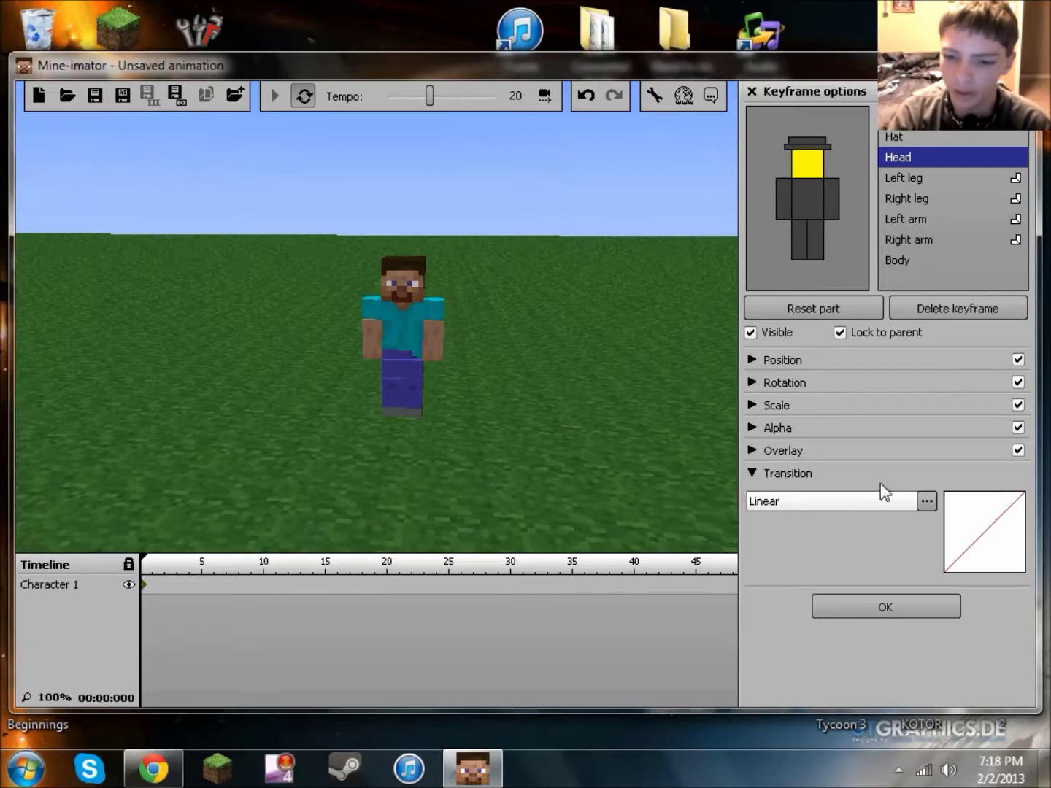
left_click(752, 474)
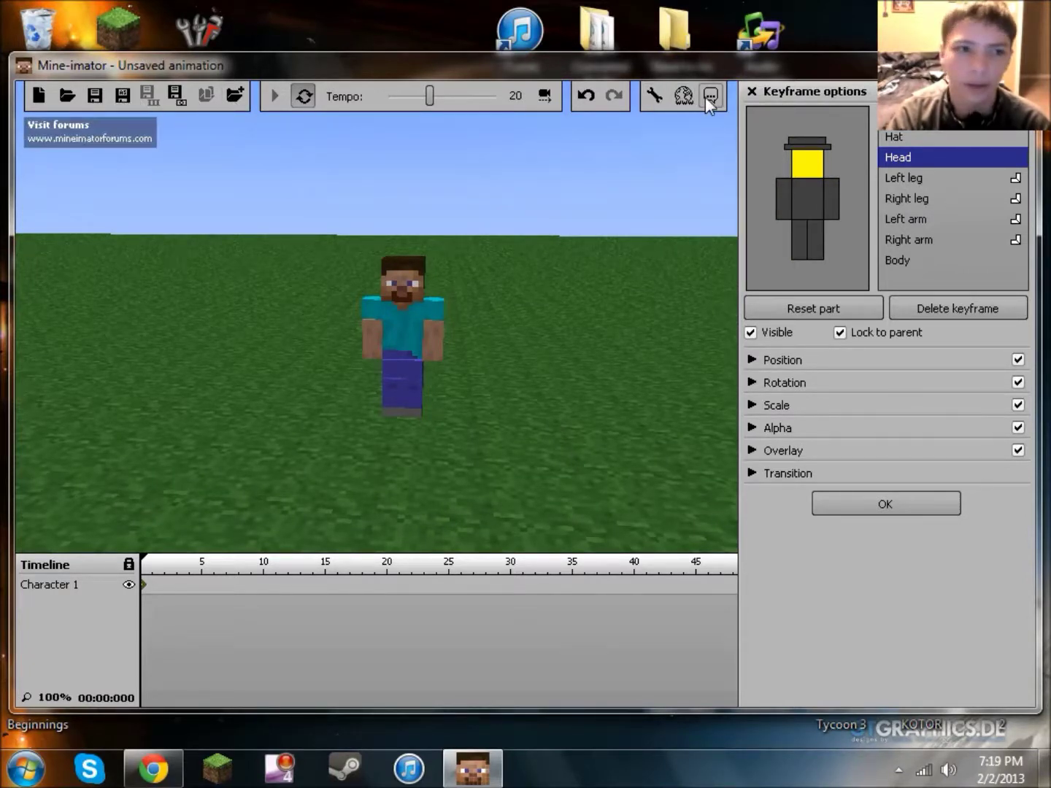
left_click(664, 95)
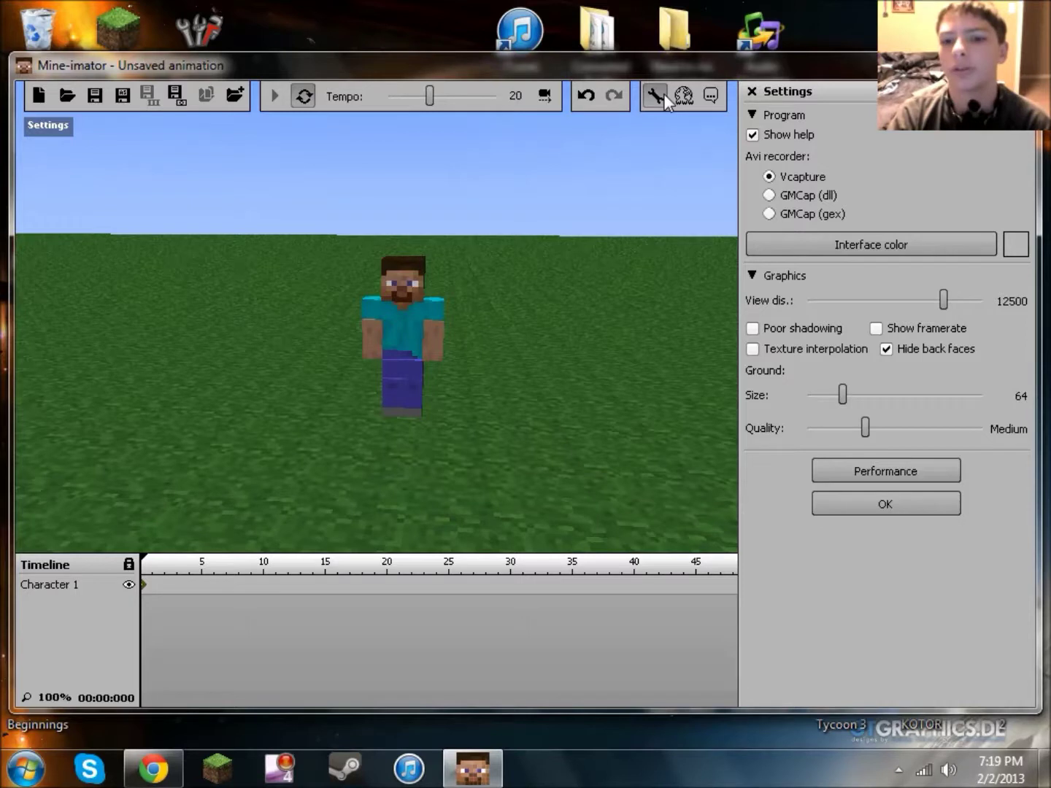
left_click(663, 96)
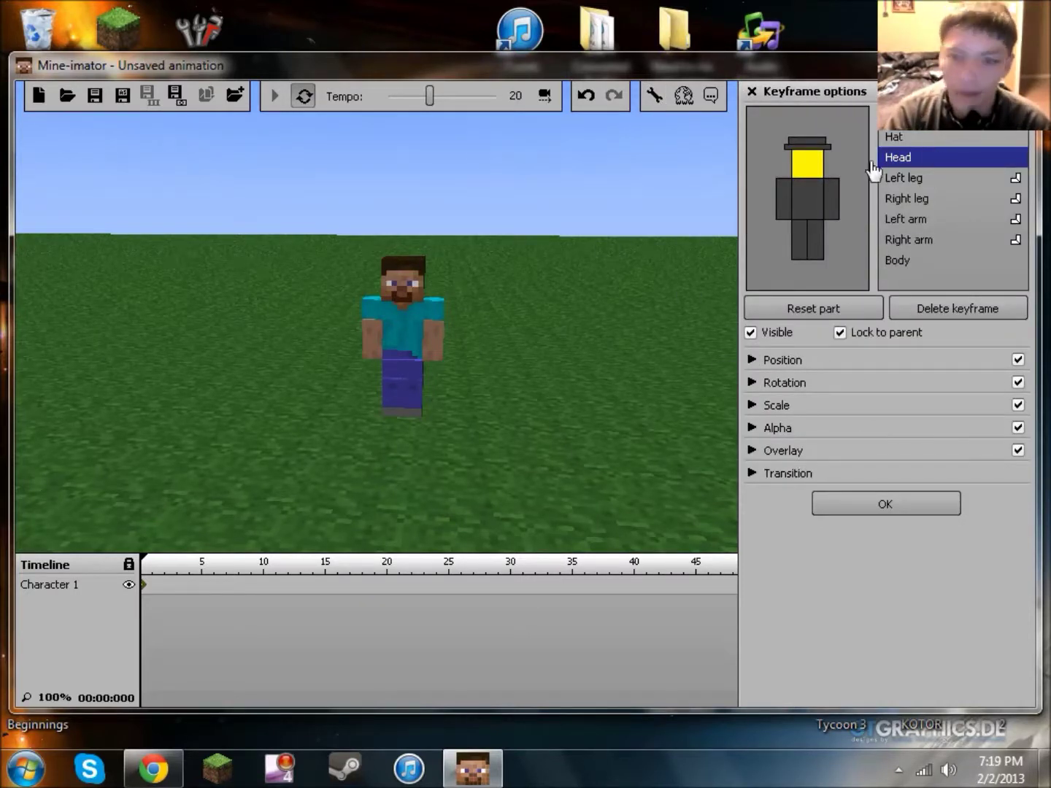
Raise the character's left arm in the first keyframe by rotating it to X -180
left_click(830, 203)
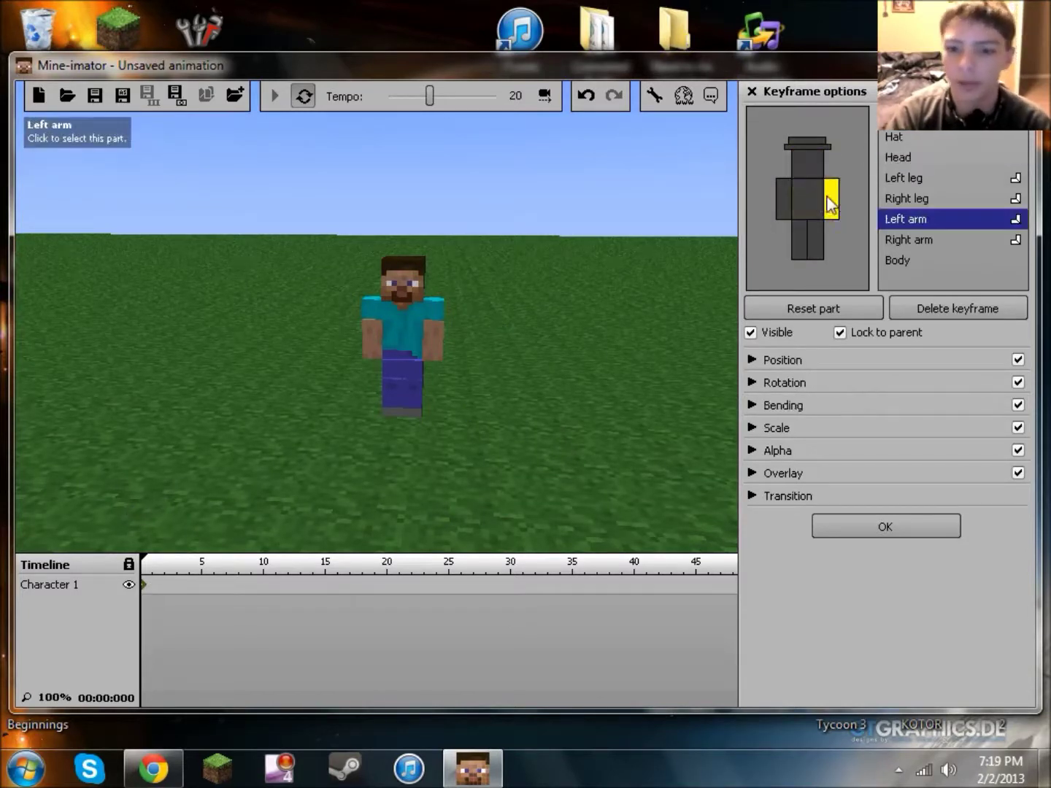
left_click(752, 359)
left_click(753, 359)
left_click(751, 383)
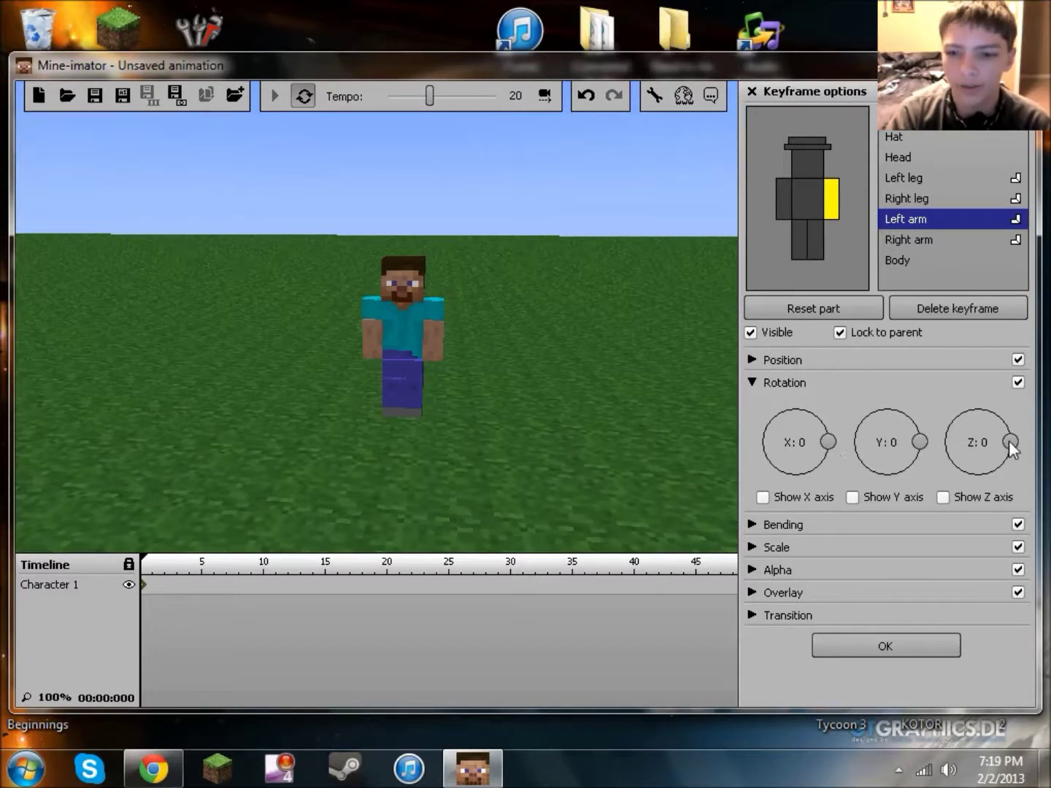
mouse_move(983, 439)
left_mouse_down()
mouse_move(1011, 469)
mouse_move(1019, 439)
mouse_move(1001, 440)
left_mouse_up()
left_click_drag(827, 442, 761, 457)
left_click_drag(686, 464, 632, 454)
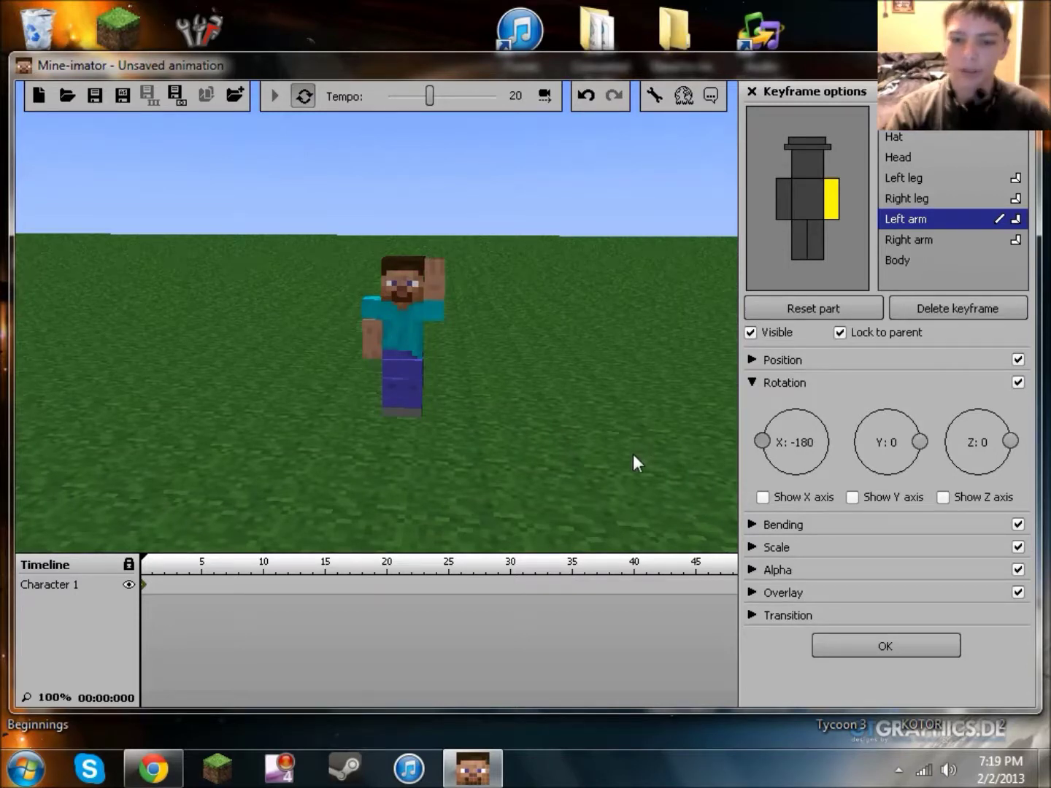
Try the left arm's bending, ending at 0%, and adjust the arm's X rotation to -181
left_click(753, 524)
left_click_drag(889, 552, 676, 539)
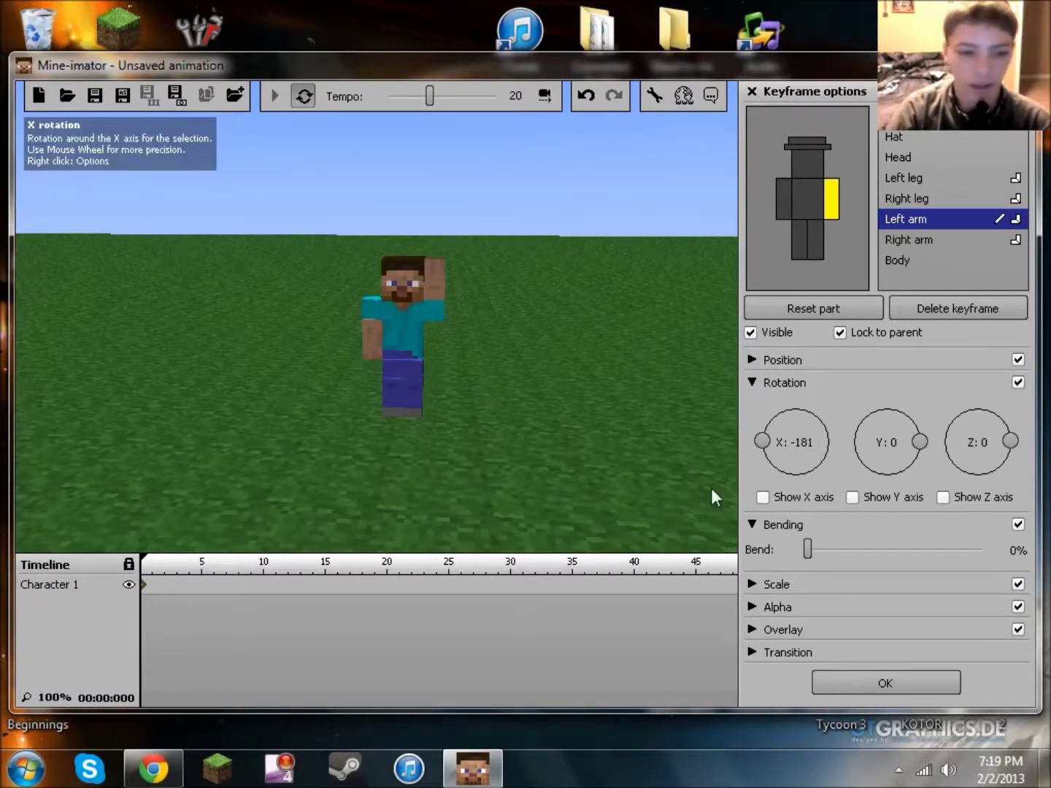
Create a keyframe for the character at frame 5 and set the left arm's Y rotation to -24
left_click(204, 585)
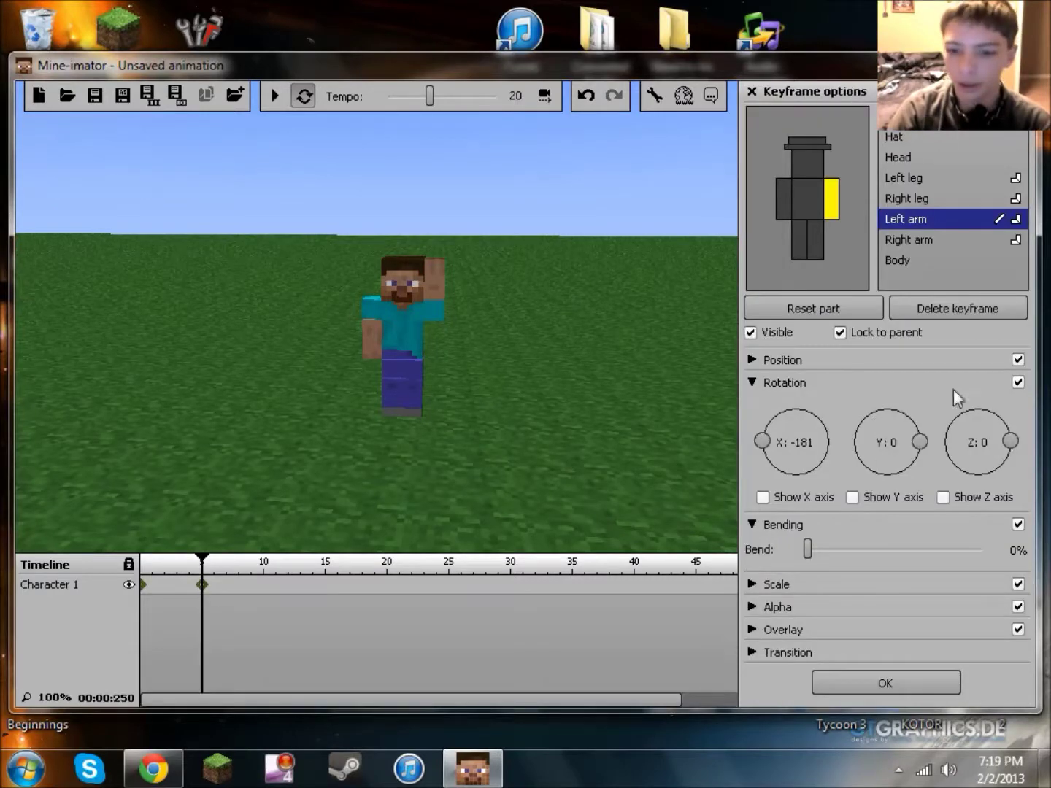
left_click(764, 523)
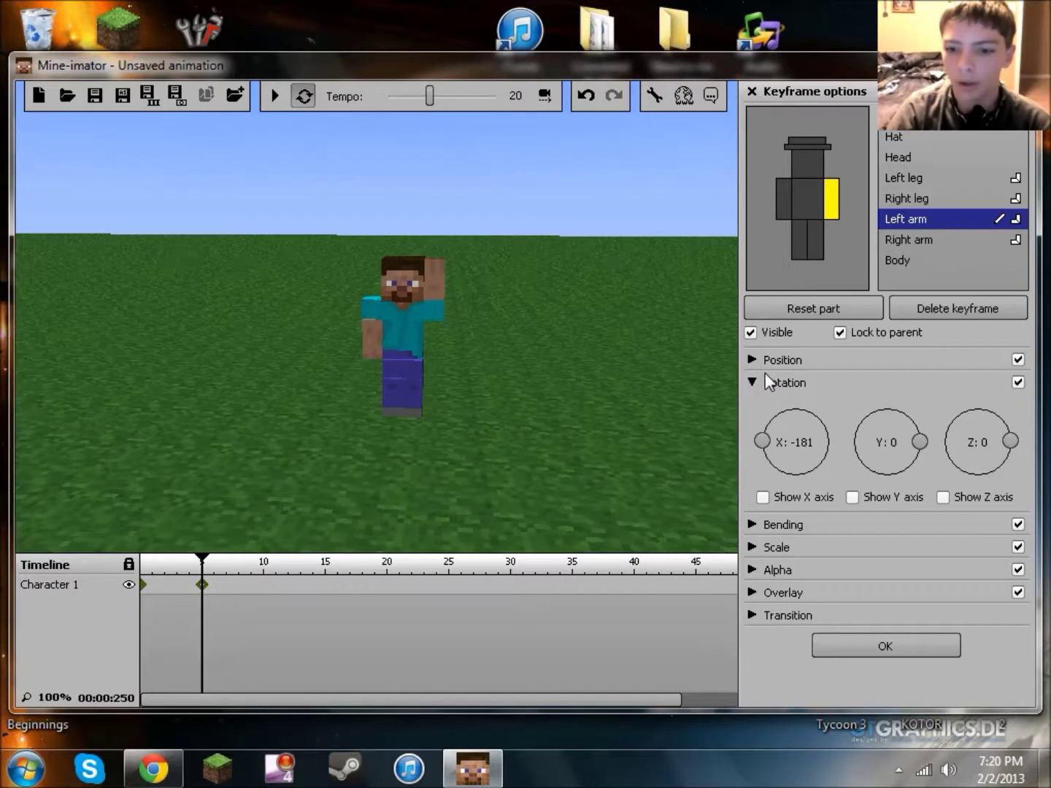
mouse_move(921, 440)
left_mouse_down()
mouse_move(923, 465)
mouse_move(929, 443)
mouse_move(929, 456)
left_mouse_up()
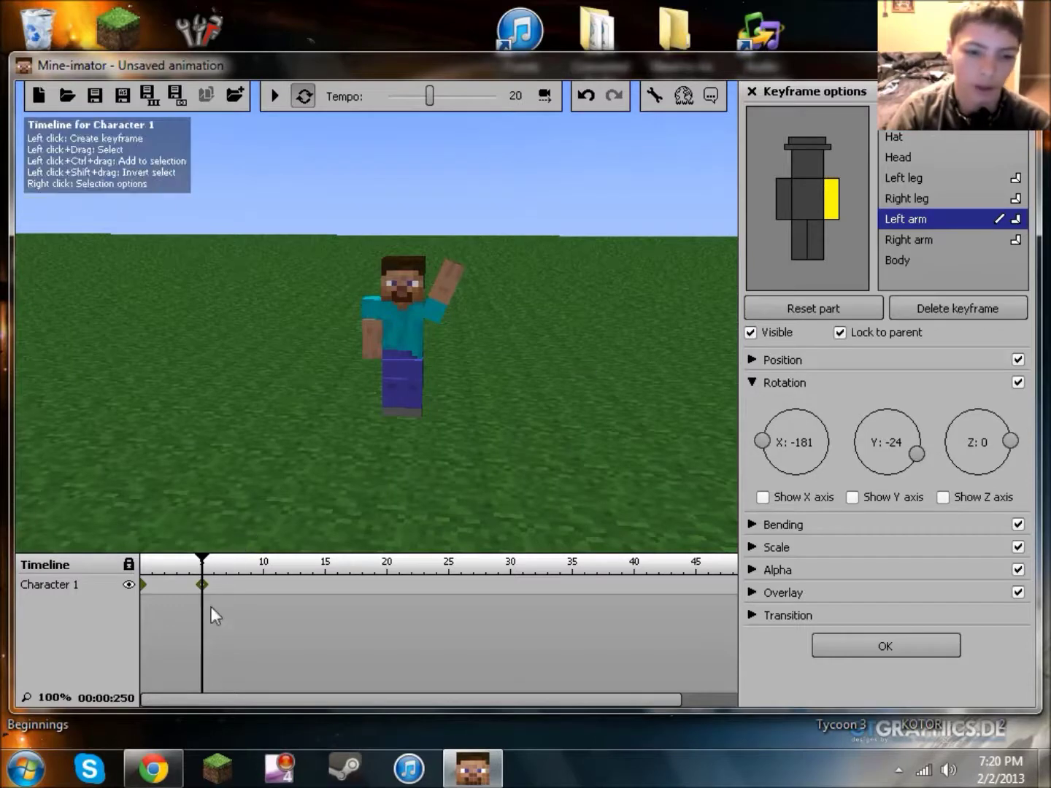
Create a keyframe at frame 10 with the left arm's Y rotation at 0, and briefly play the animation
left_click(262, 584)
left_click_drag(924, 450, 920, 441)
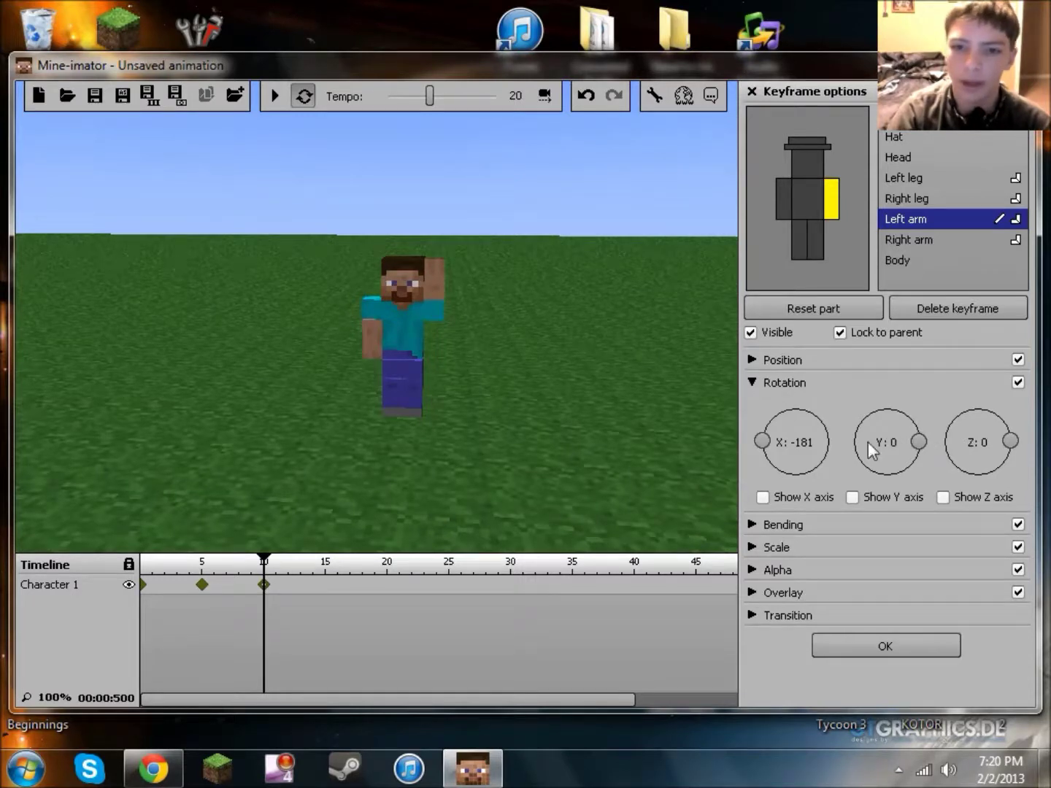
left_click(273, 95)
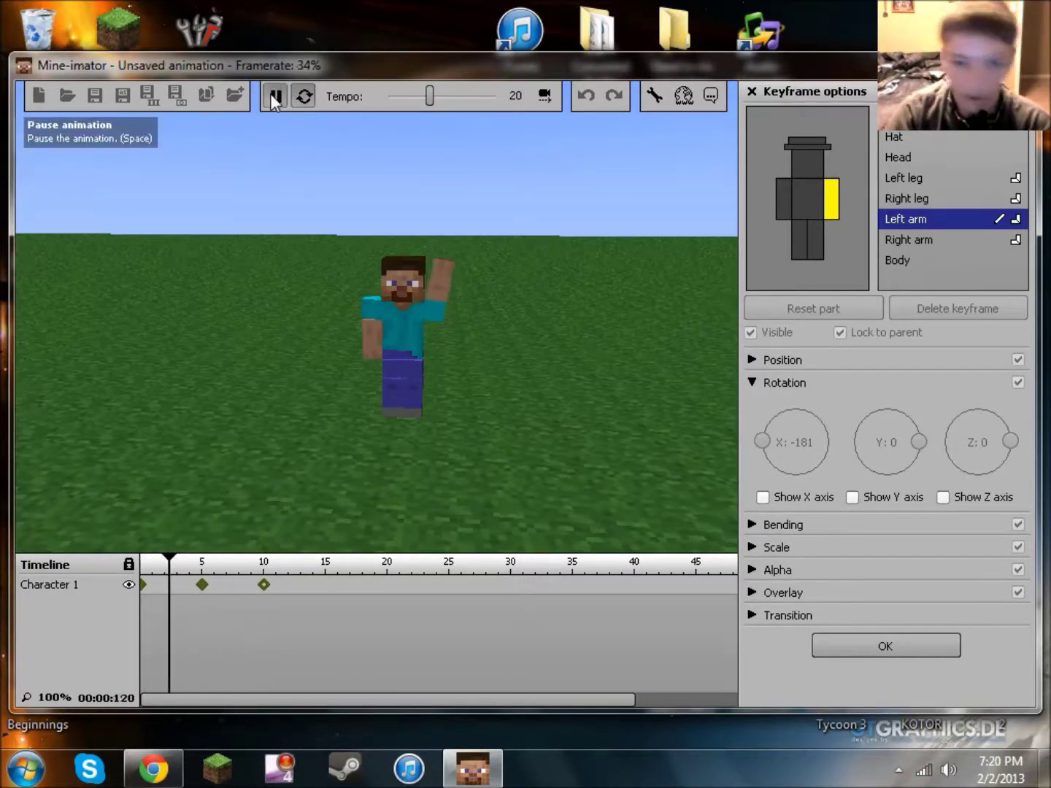
left_click(274, 97)
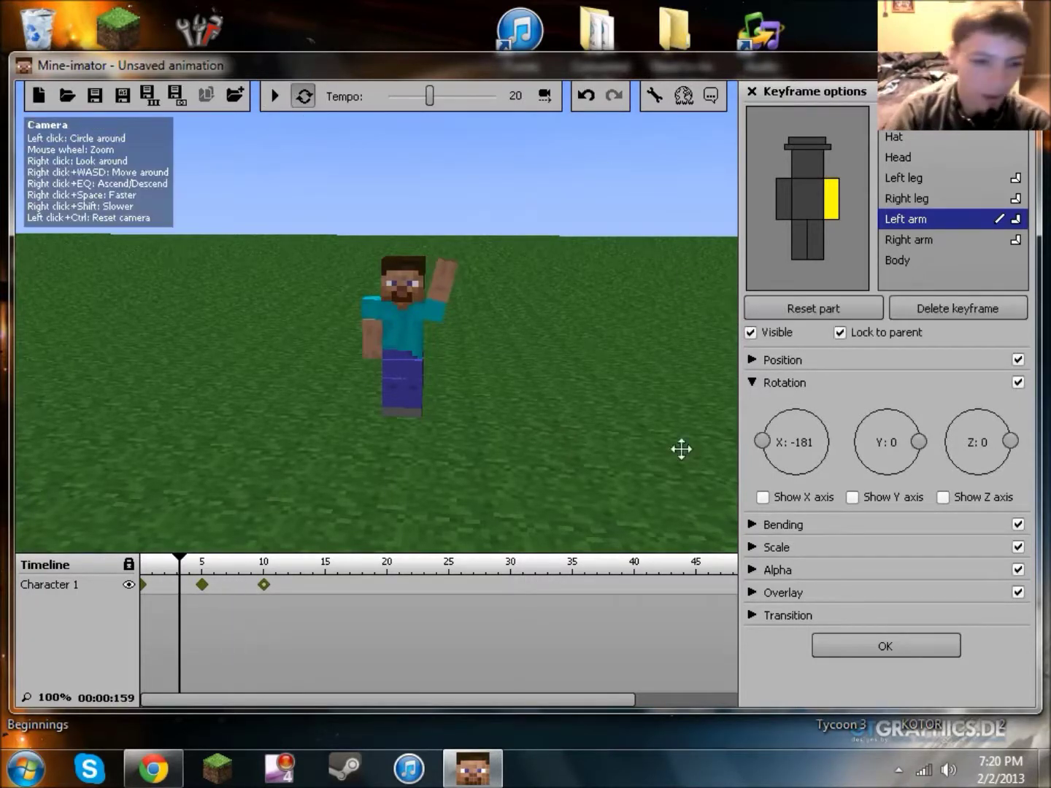
Move the whole character forward in the XY position view of its frame 10 keyframe
left_click(265, 586)
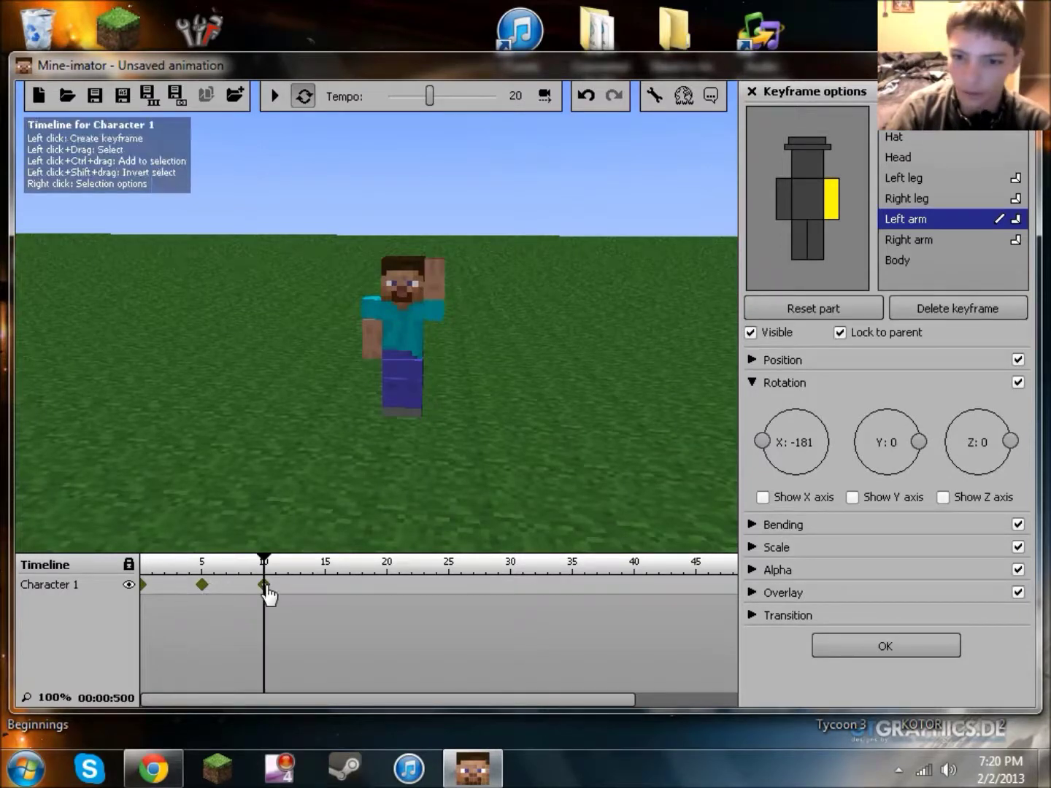
left_click(752, 383)
left_click(752, 360)
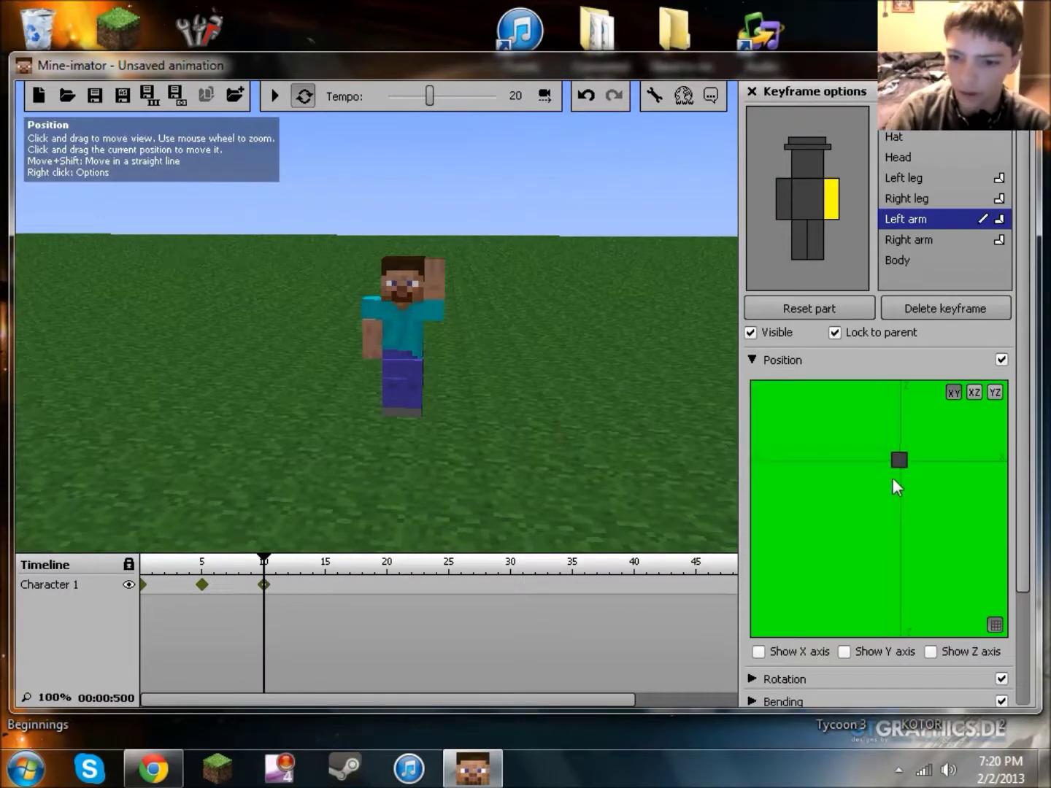
left_click_drag(900, 464, 912, 467)
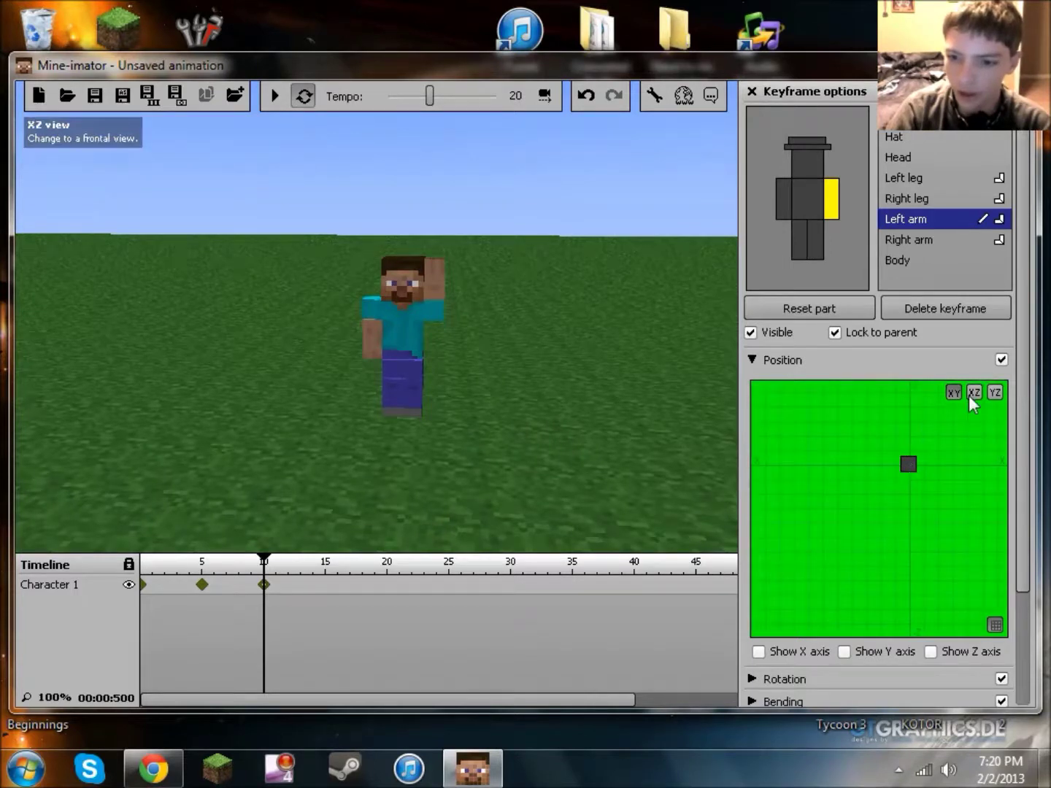
mouse_move(899, 480)
left_click_drag(899, 479, 916, 475)
left_click(848, 167)
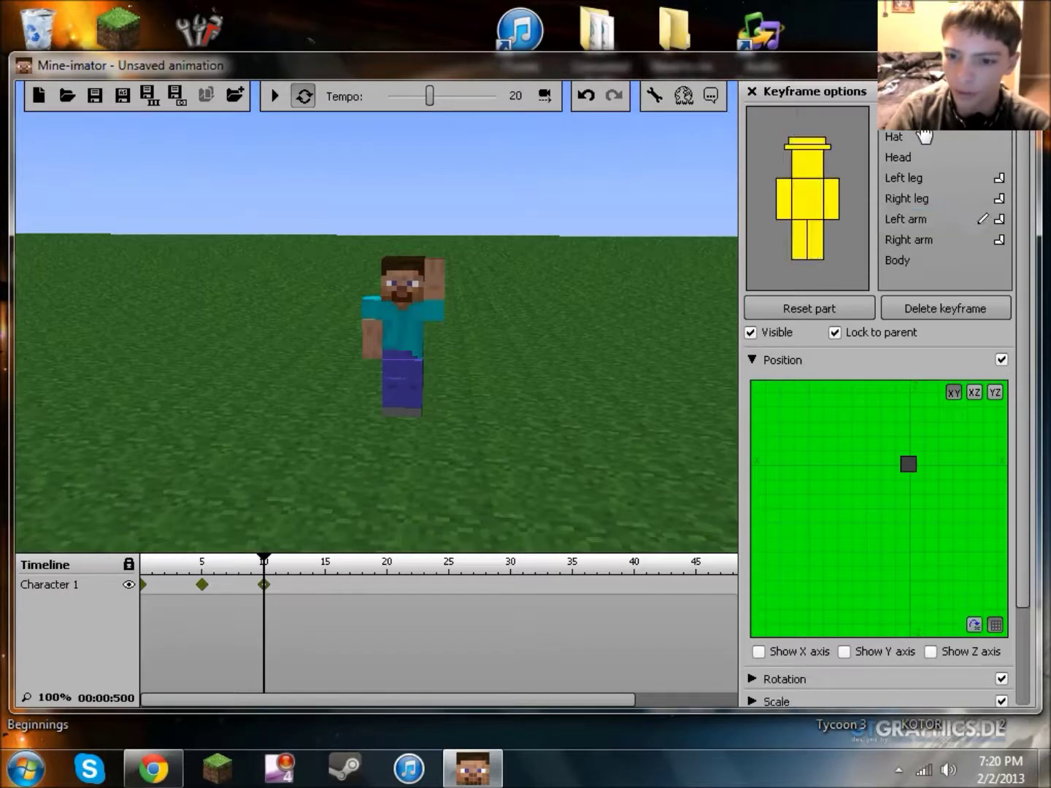
left_click_drag(907, 470, 910, 574)
left_click_drag(569, 306, 84, 178)
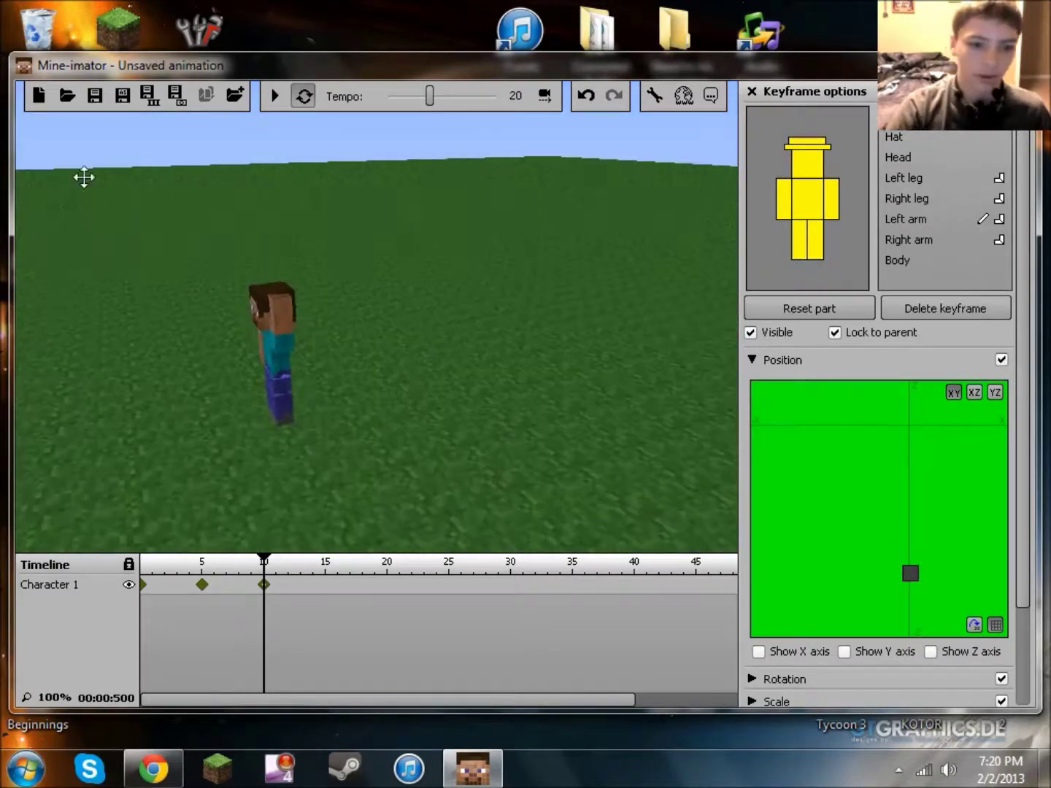
Create a walking animation from the character's frame 5 keyframe to the next keyframe
left_click(201, 587)
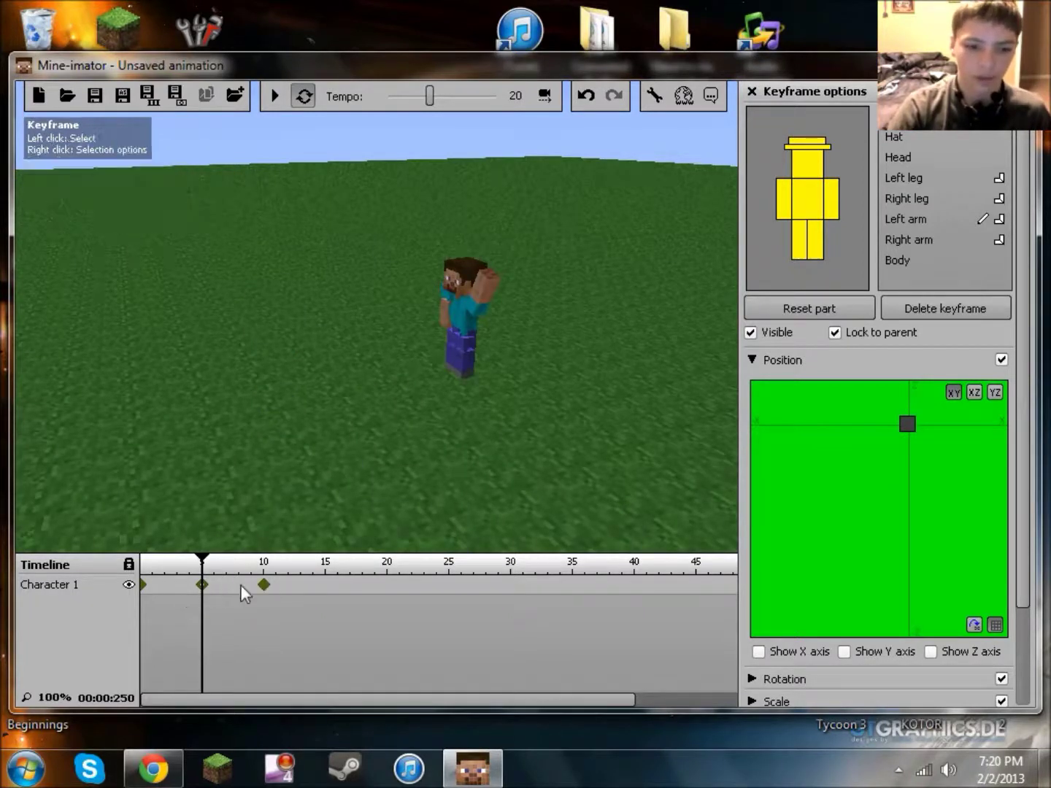
right_click(205, 589)
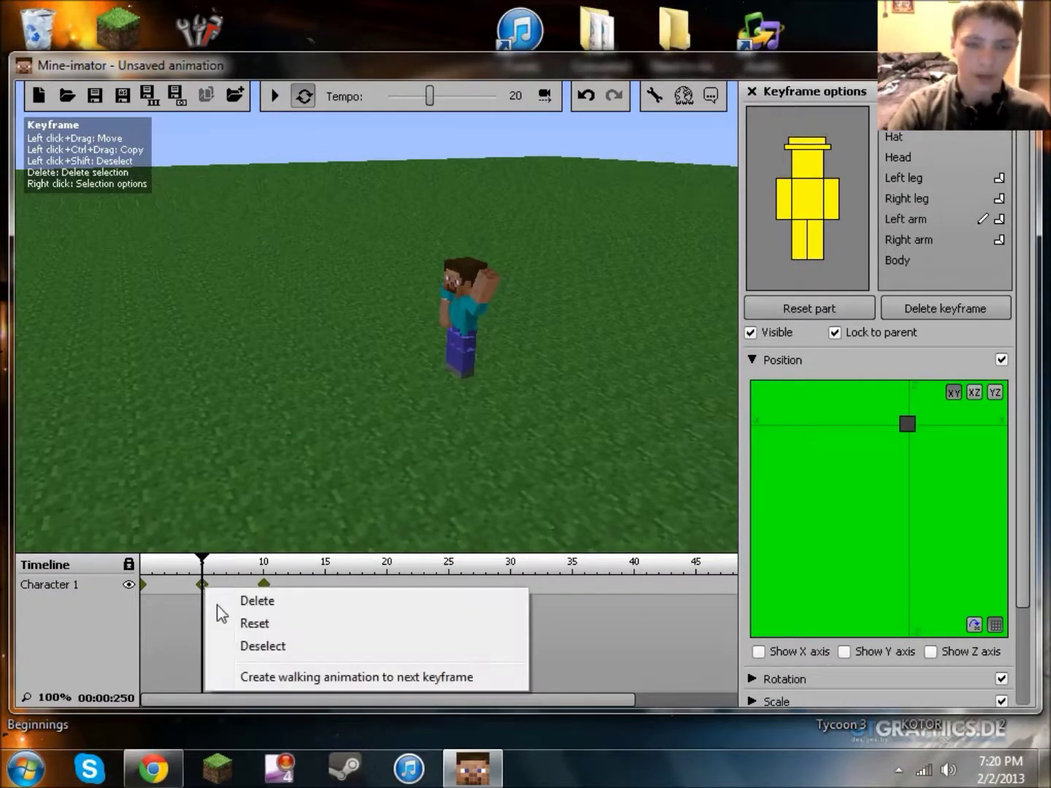
left_click(254, 680)
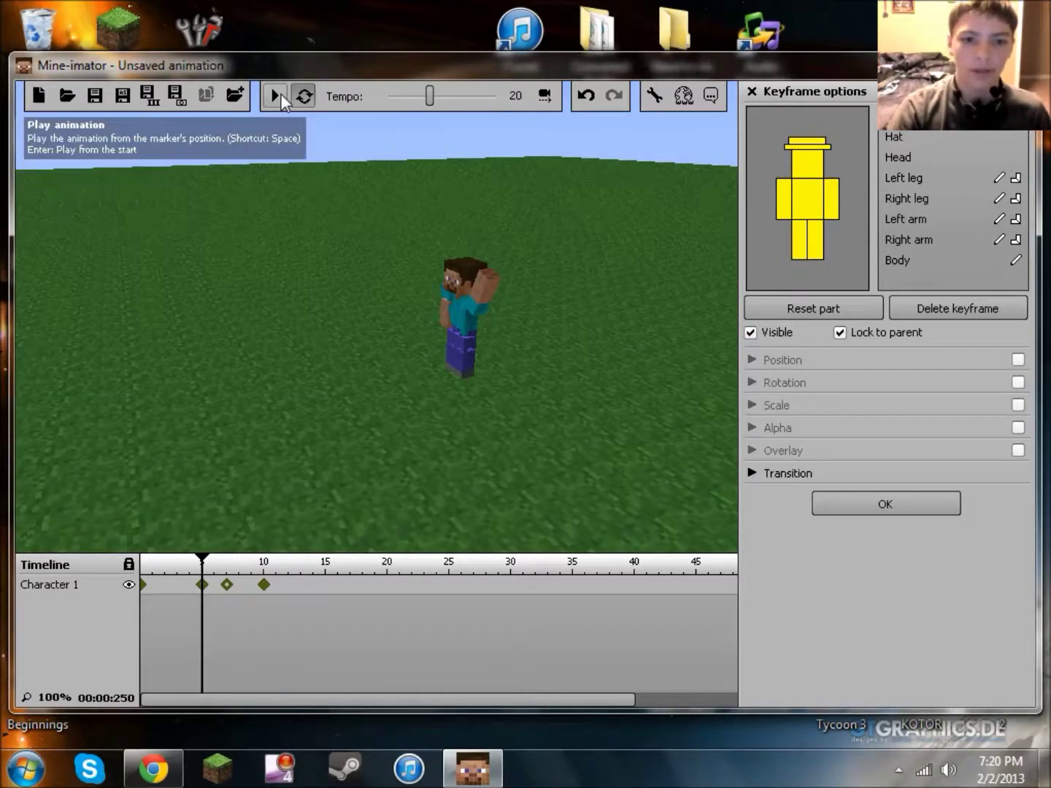
Play the walking animation with the tempo lowered to 15, stop it, and close the keyframe options
left_click(276, 96)
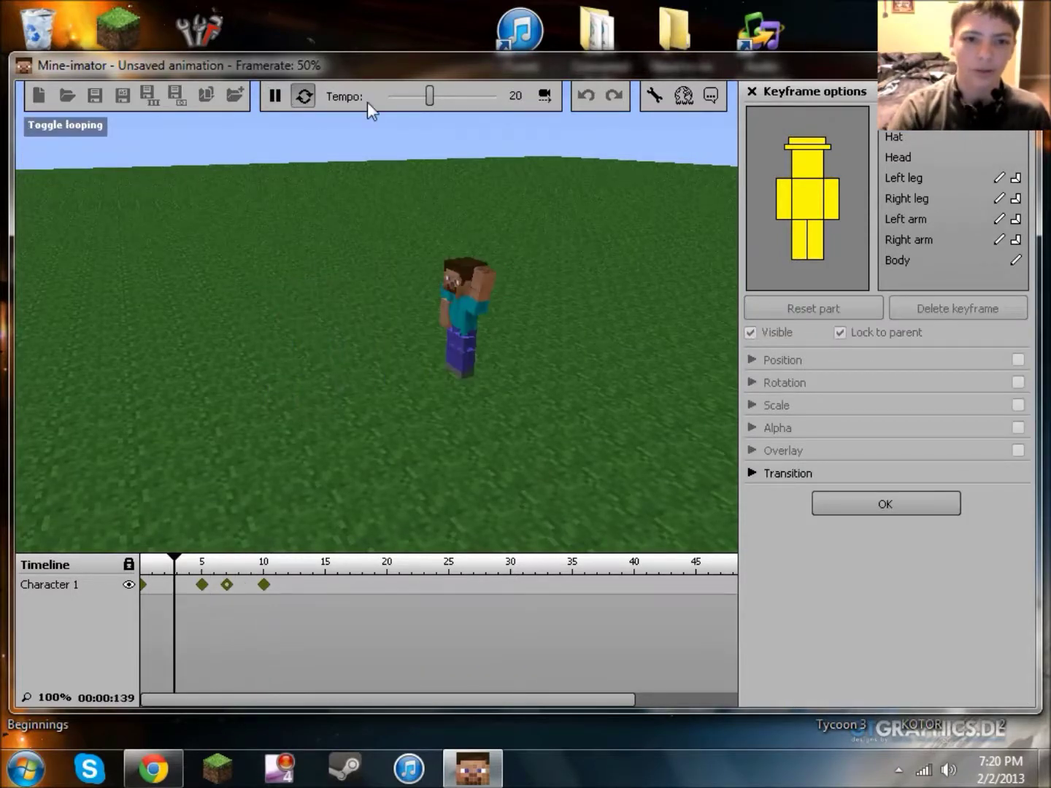
left_click_drag(423, 93, 400, 97)
left_click_drag(414, 211, 431, 263)
key("w")
left_click(274, 95)
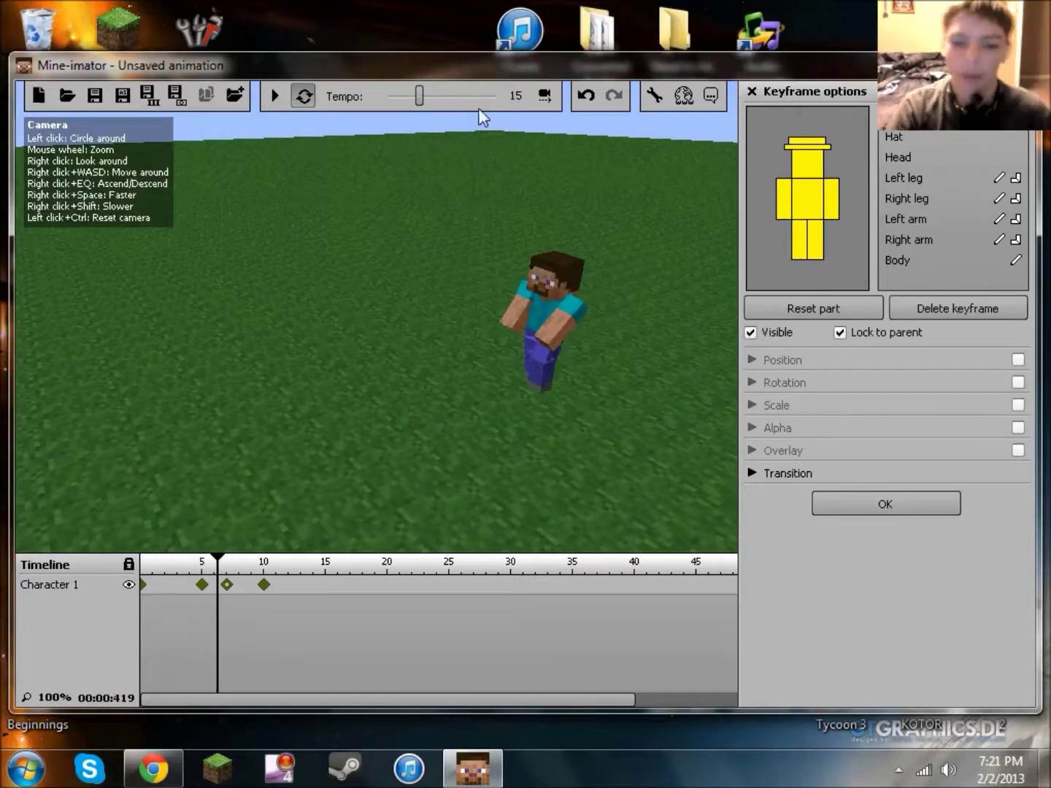
left_click_drag(482, 117, 449, 167)
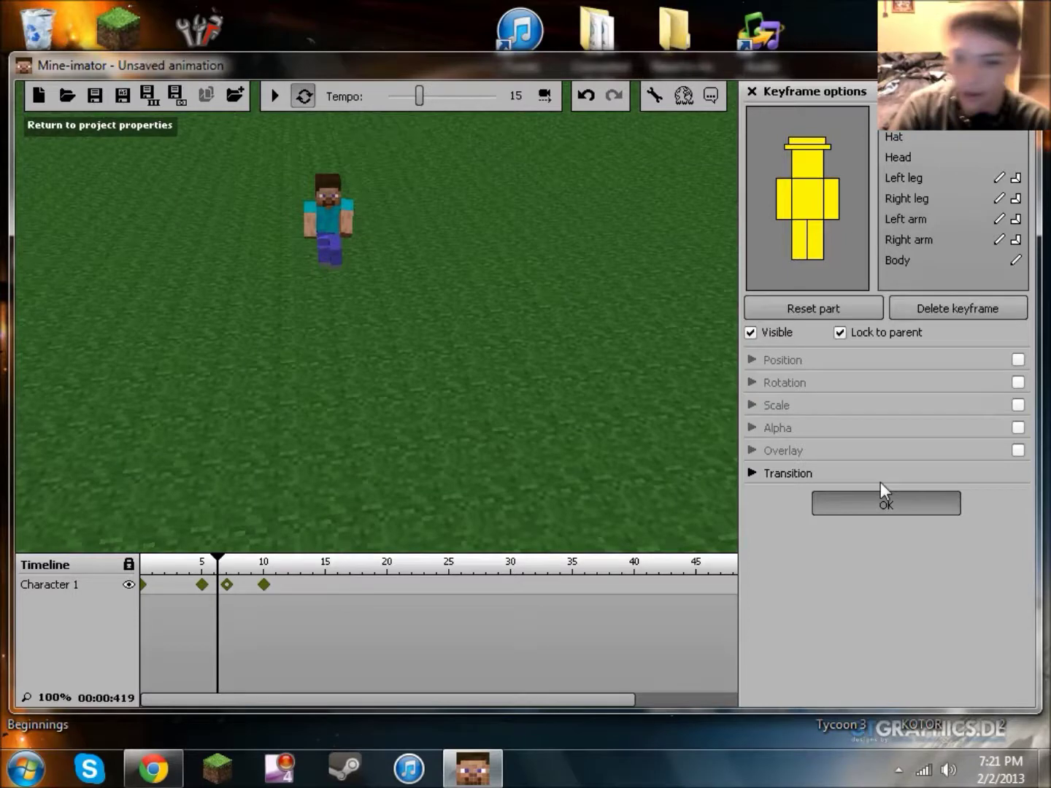
left_click(882, 503)
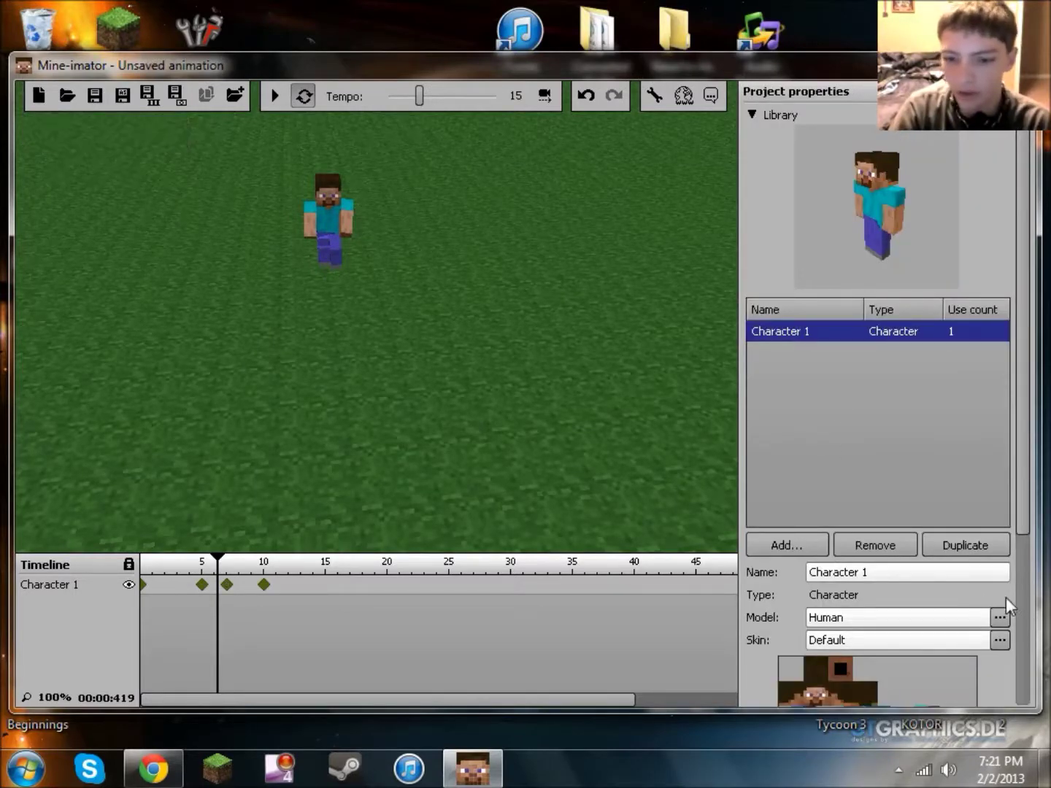
Try the Mooshroom model on Character 1 and switch the model back to Human
left_click(1000, 616)
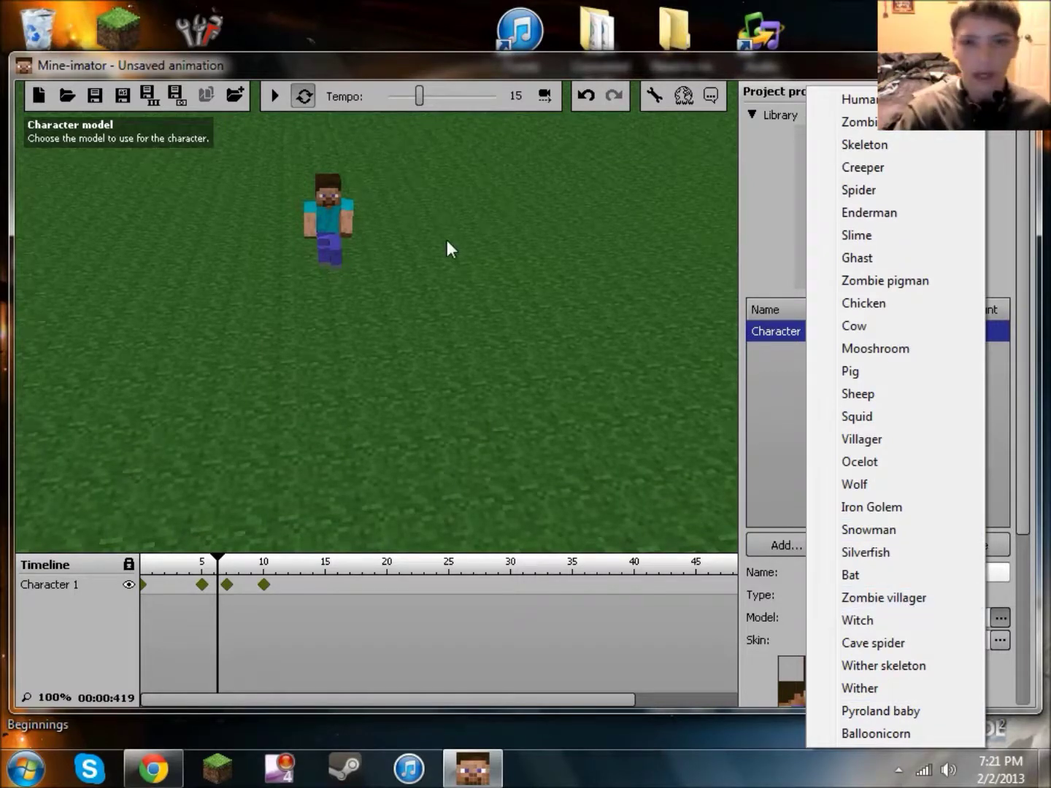
left_click(875, 350)
right_click_drag(457, 351, 511, 310)
key("w")
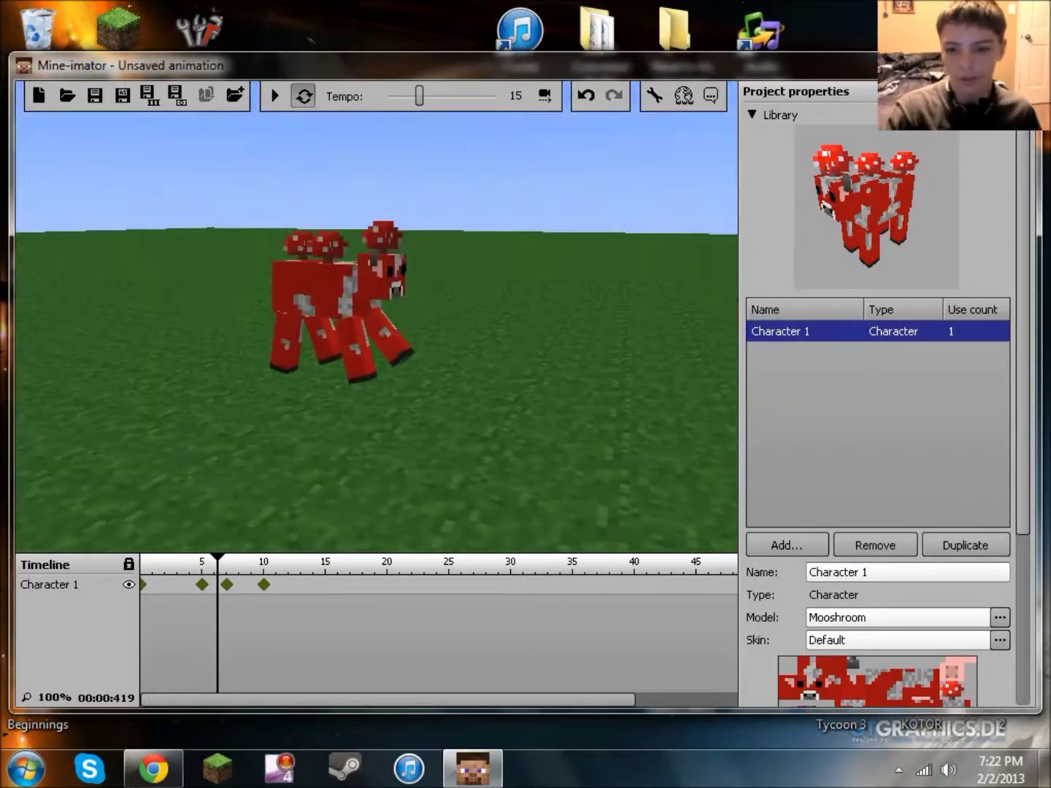
left_click(1000, 641)
left_click(1000, 618)
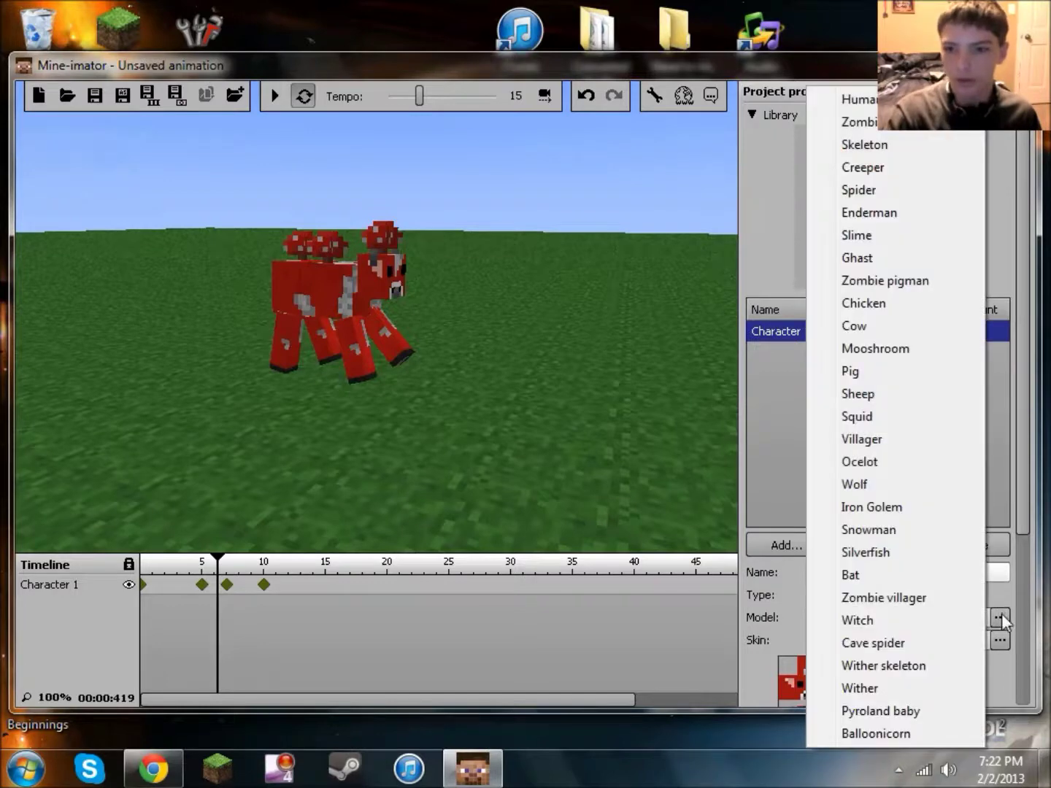
left_click(846, 100)
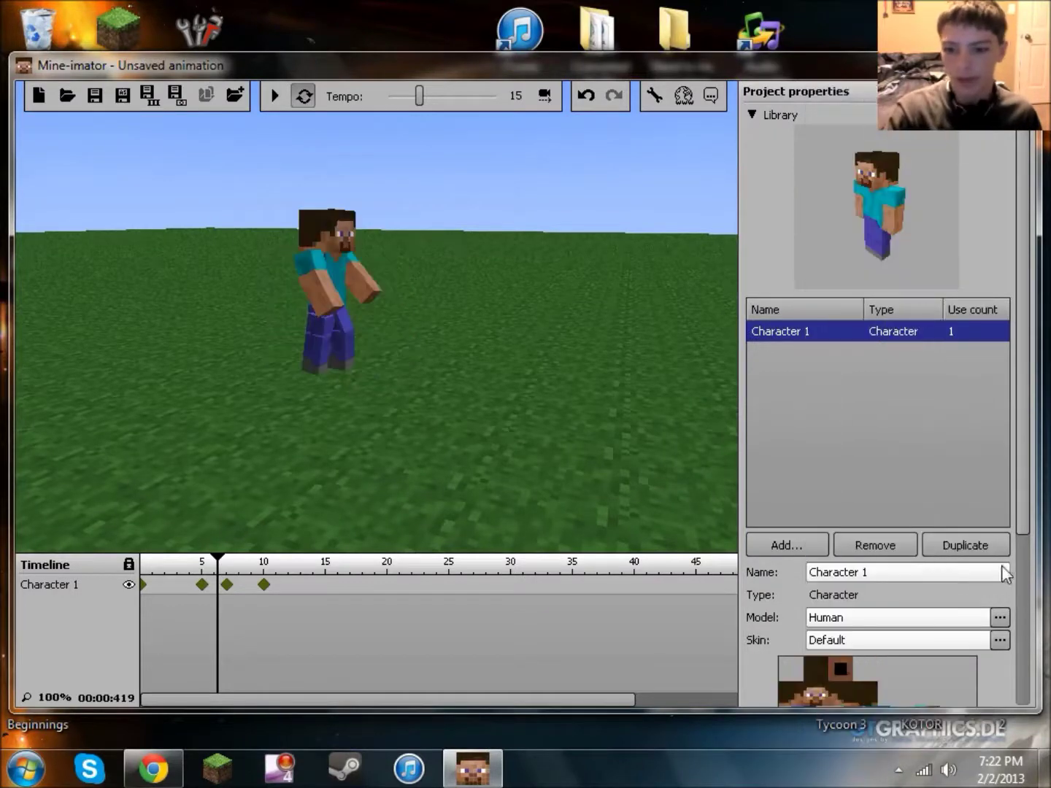
Load the Minycheese image from the Skins folder as Character 1's skin
left_click(1001, 641)
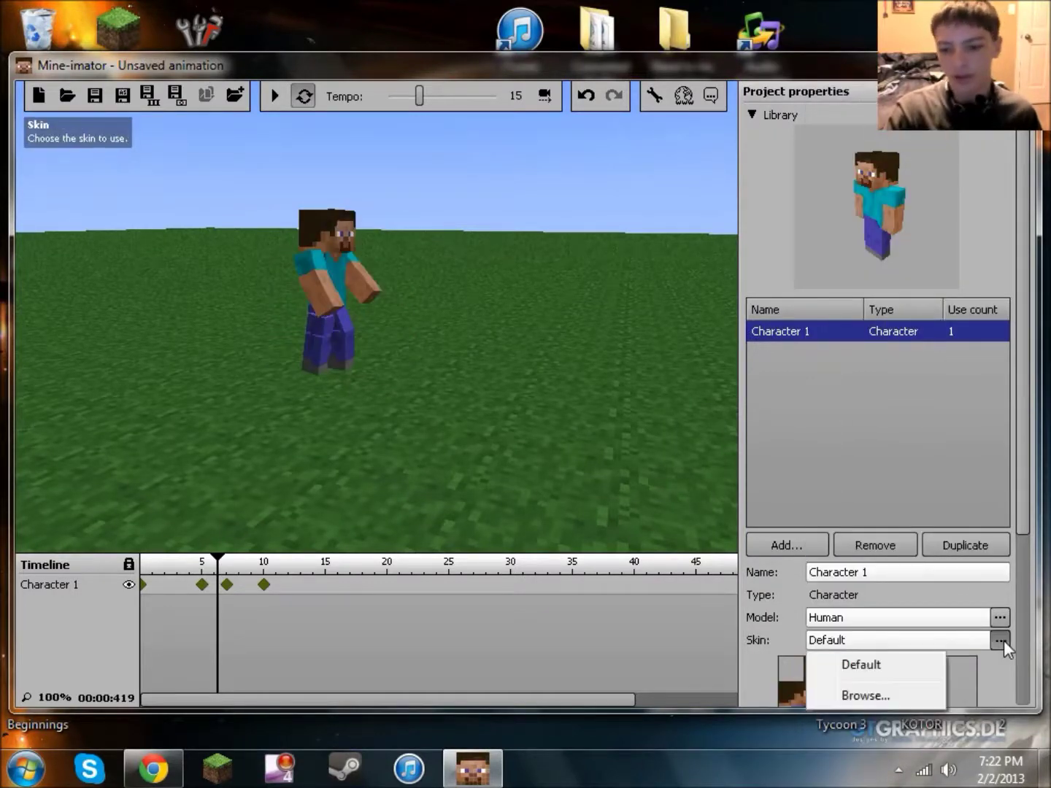
left_click(869, 697)
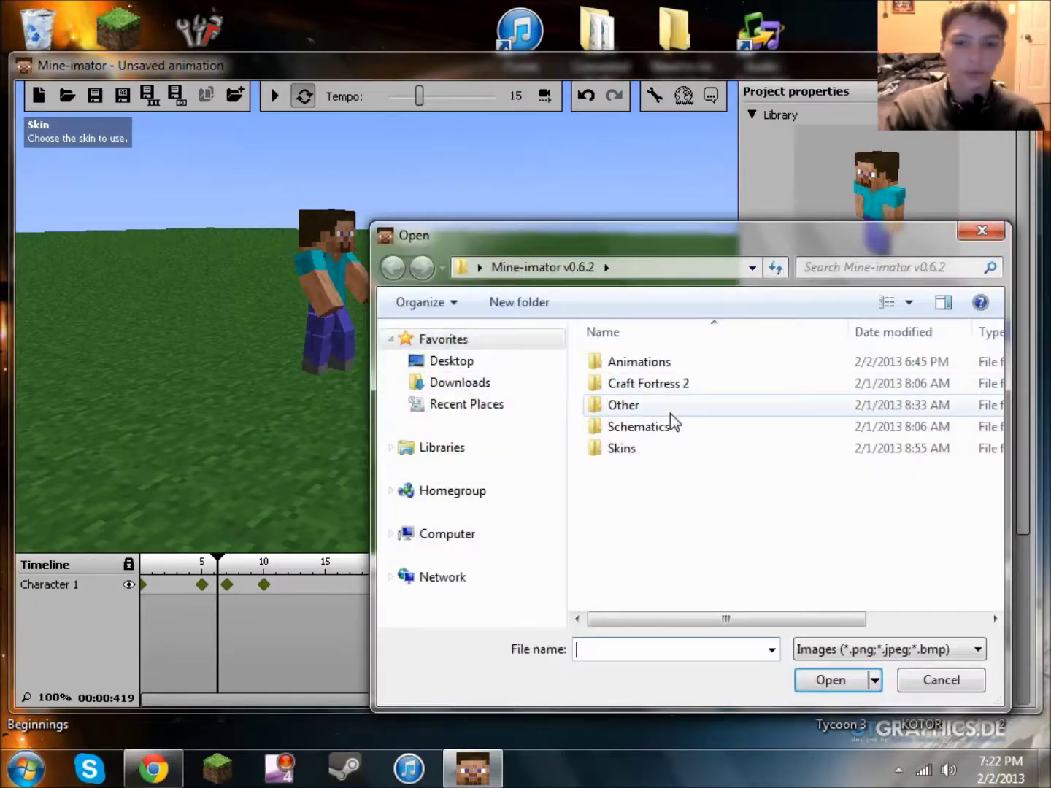
left_click(620, 457)
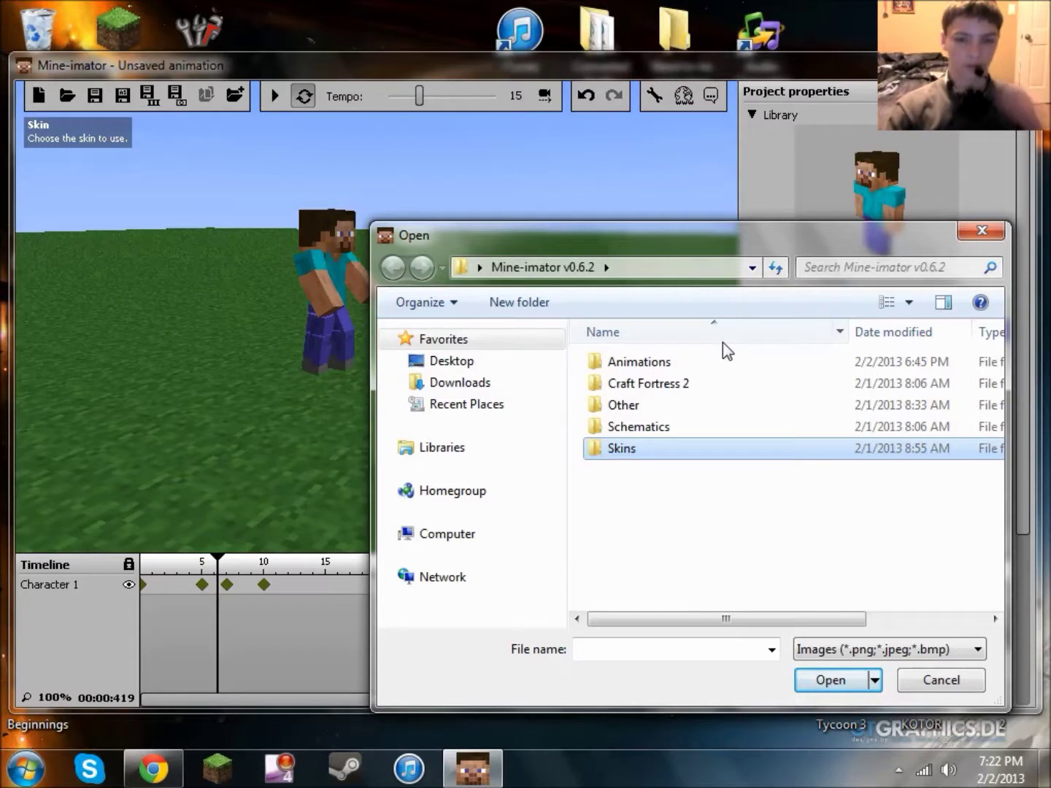
double_click(625, 449)
mouse_move(991, 364)
left_mouse_down()
mouse_move(991, 509)
mouse_move(995, 357)
left_mouse_up()
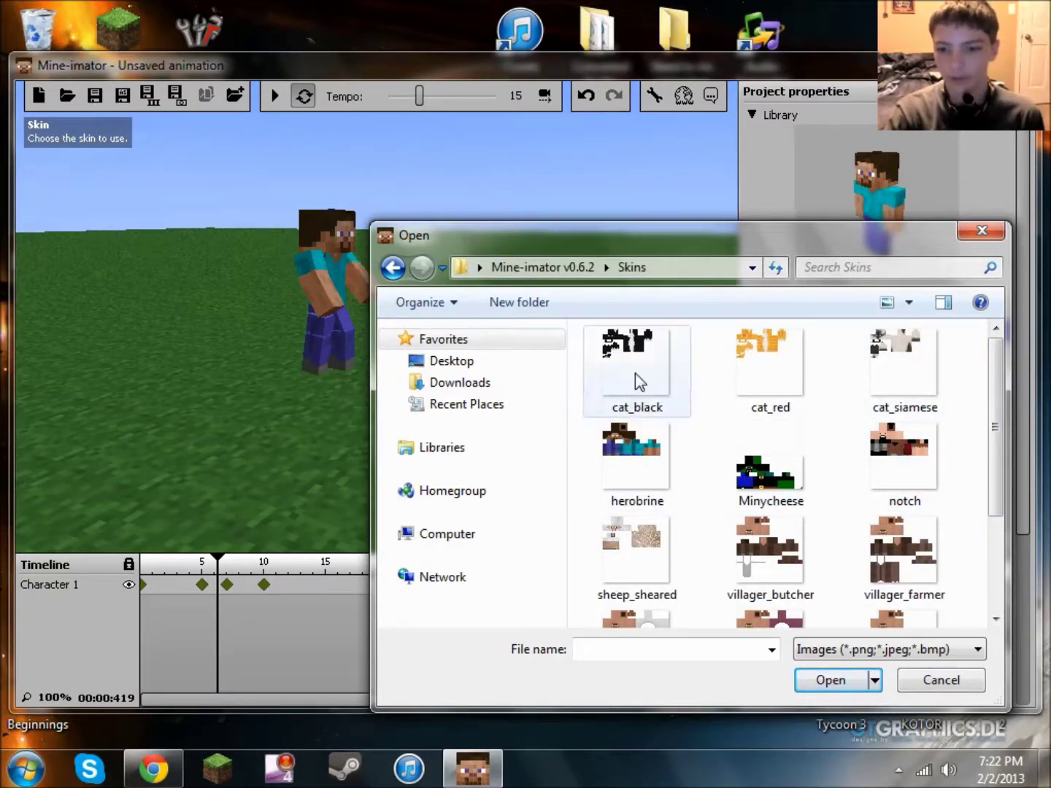
left_click(753, 454)
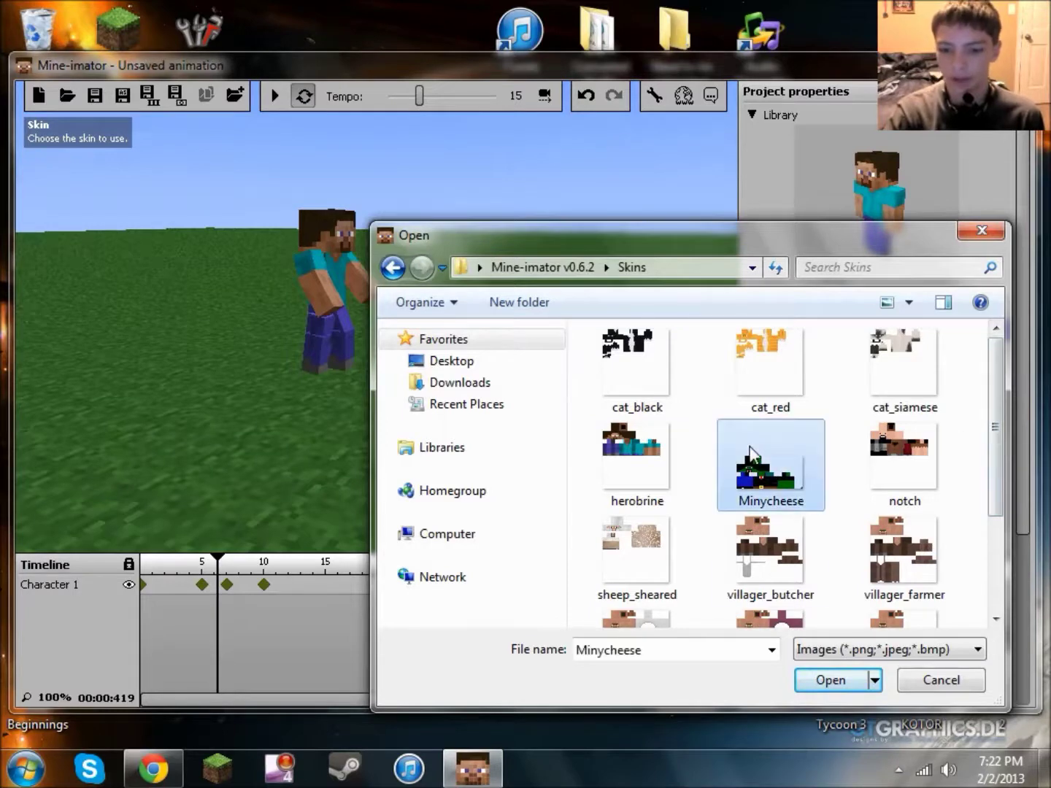
left_click(841, 685)
Fly the camera around the character to examine its skin from several sides
right_click_drag(605, 406, 453, 341)
key("d")
key("s")
key("w")
key("w")
key("s")
key("a")
key("w")
key("d")
key("s")
key("w")
key("s")
key("a")
key("w")
key("w")
key("s")
key("w")
key("s")
key("s")
key("w")
key("w")
mouse_move(623, 329)
right_mouse_down()
mouse_move(657, 329)
mouse_move(624, 328)
right_mouse_up()
key("s")
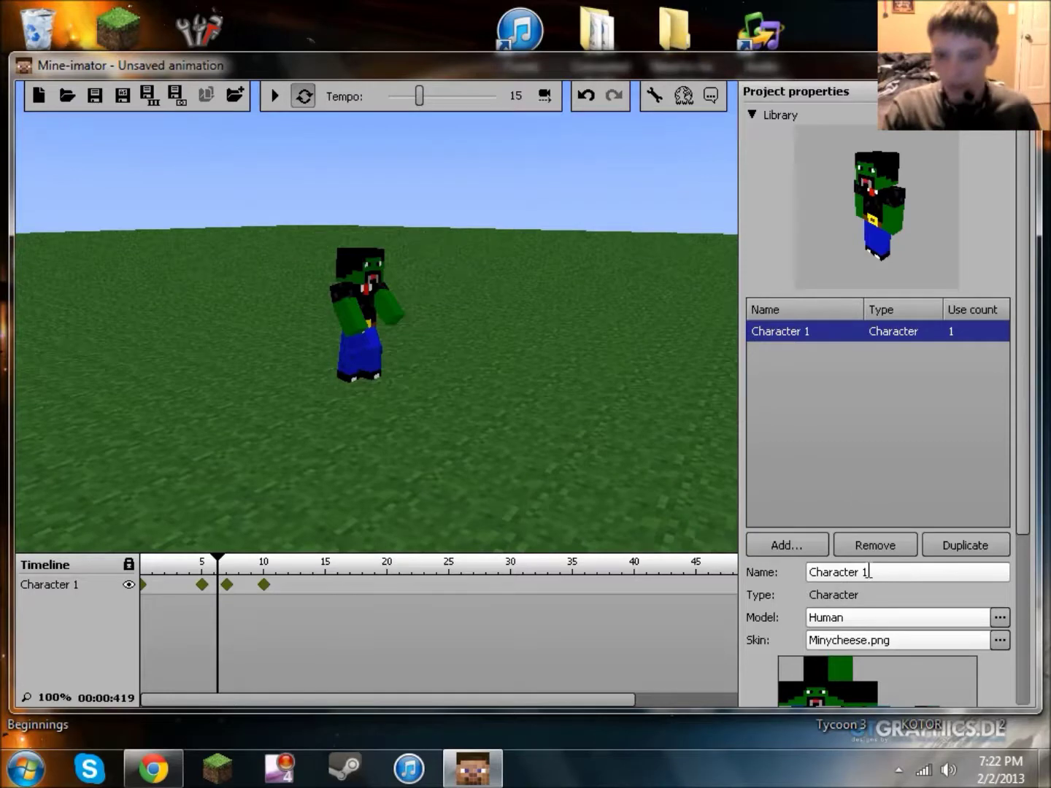
Add an item to the project and give it a dark red image from the default items sheet
left_click(781, 545)
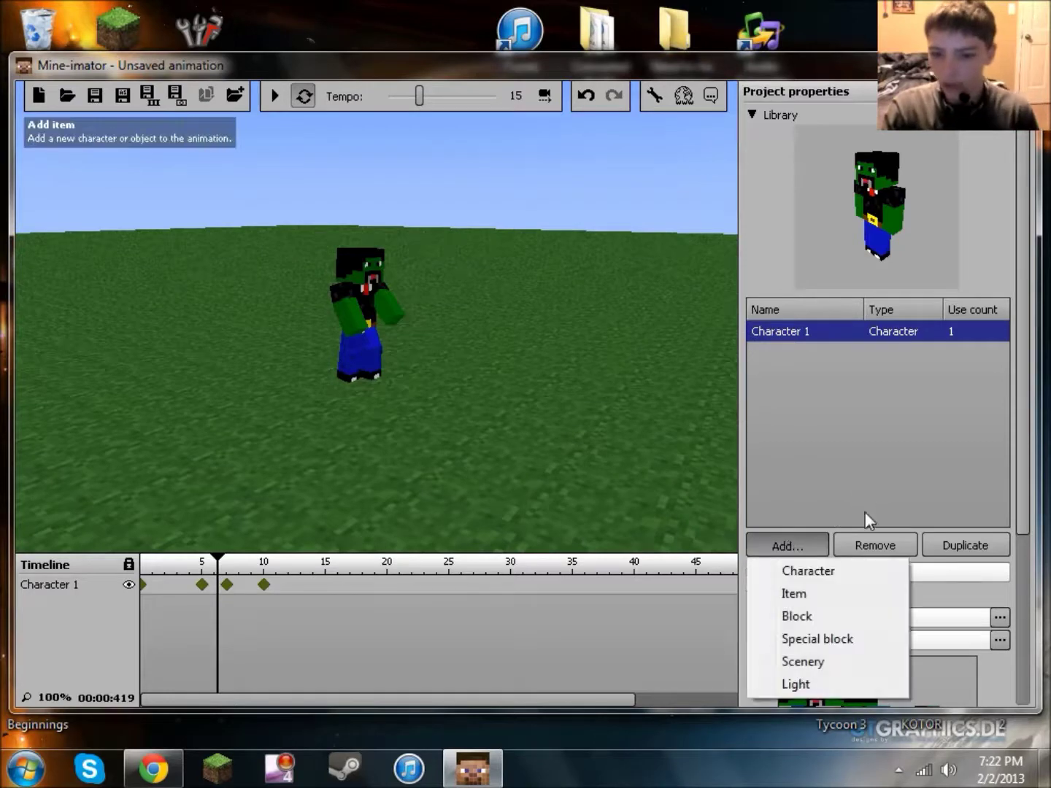
left_click(803, 594)
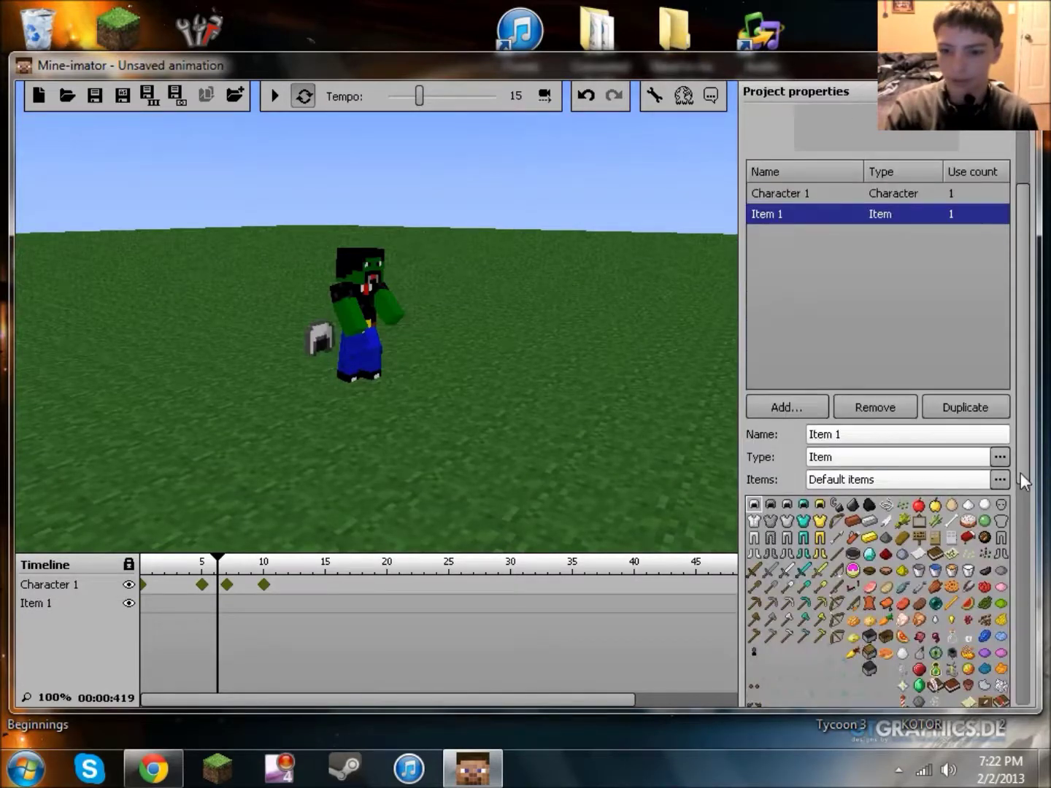
scroll(893, 566, "down", 3)
left_click(935, 529)
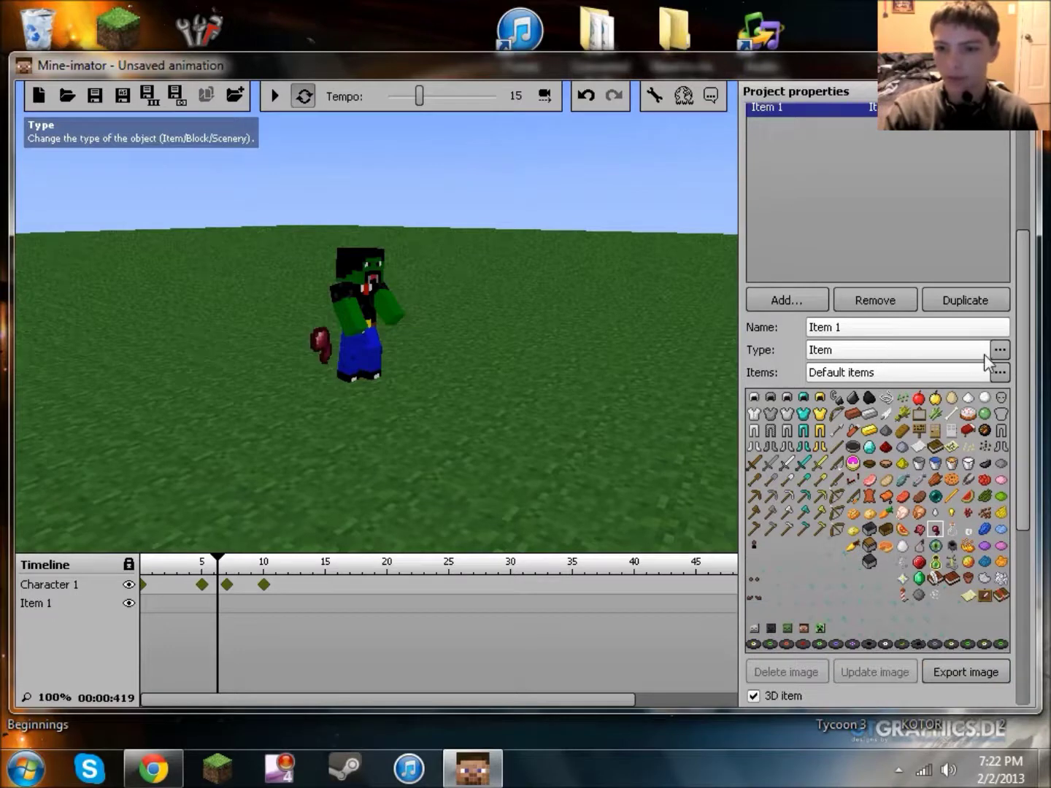
Change Item 1's type to Block and choose the Torch by filtering the block list for "torch"
left_click(970, 353)
left_click(869, 397)
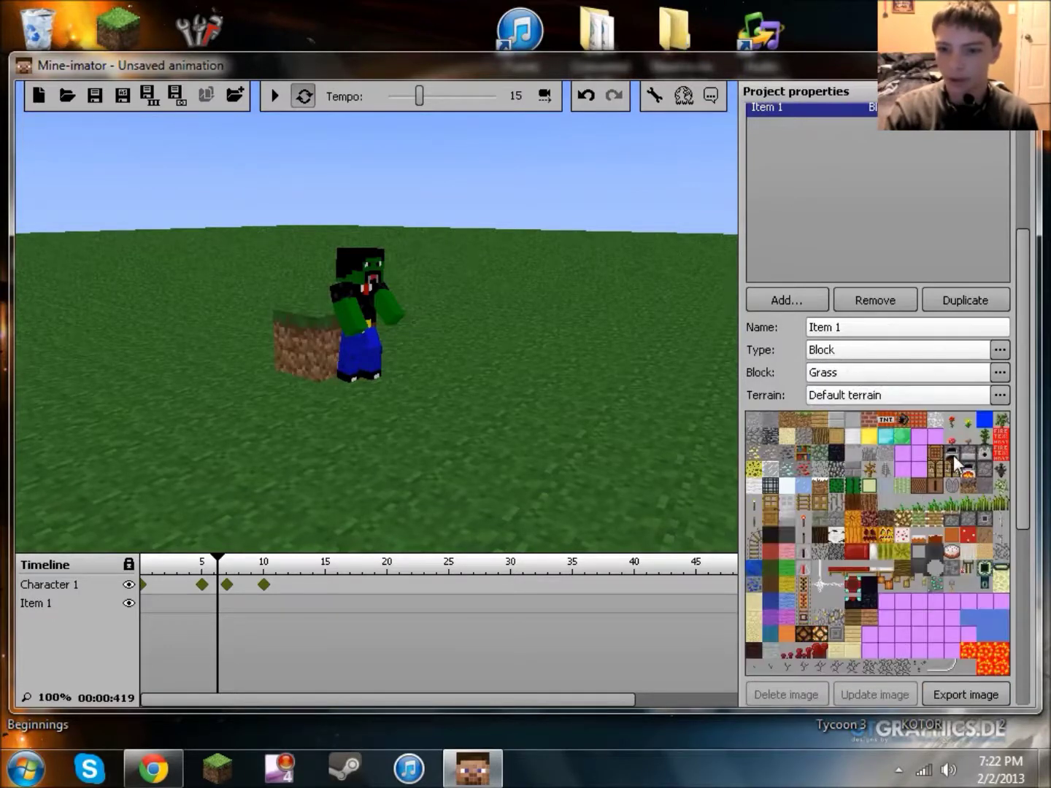
left_click(999, 373)
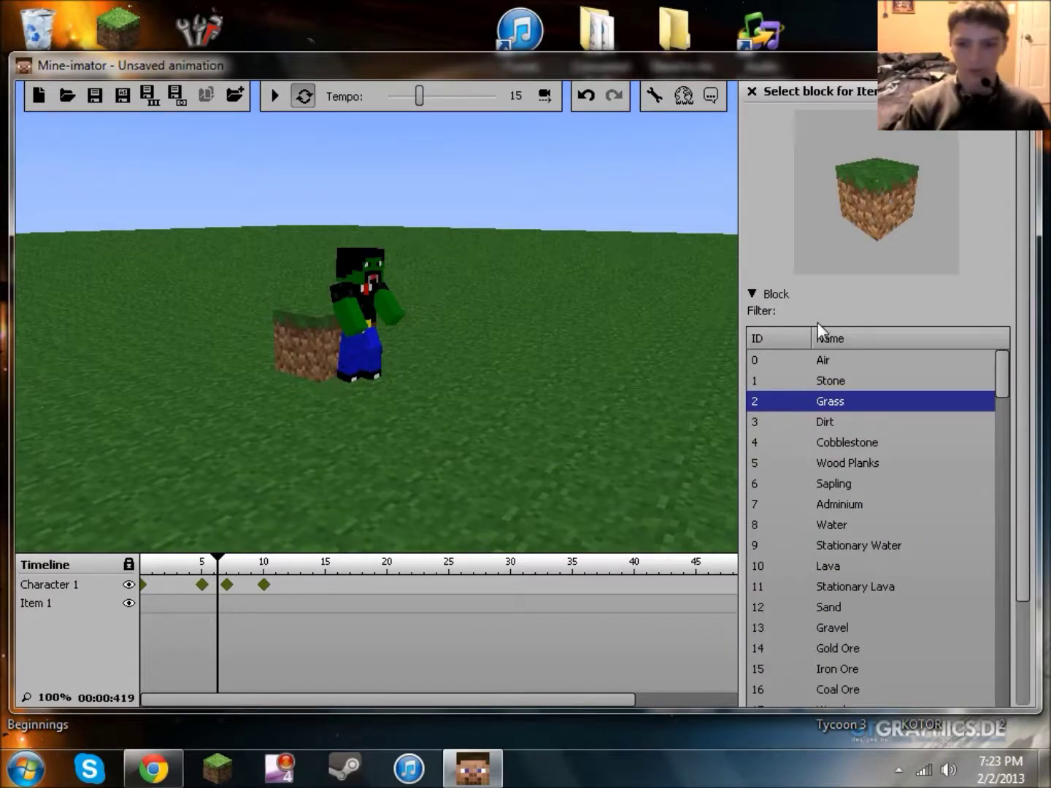
type("torch")
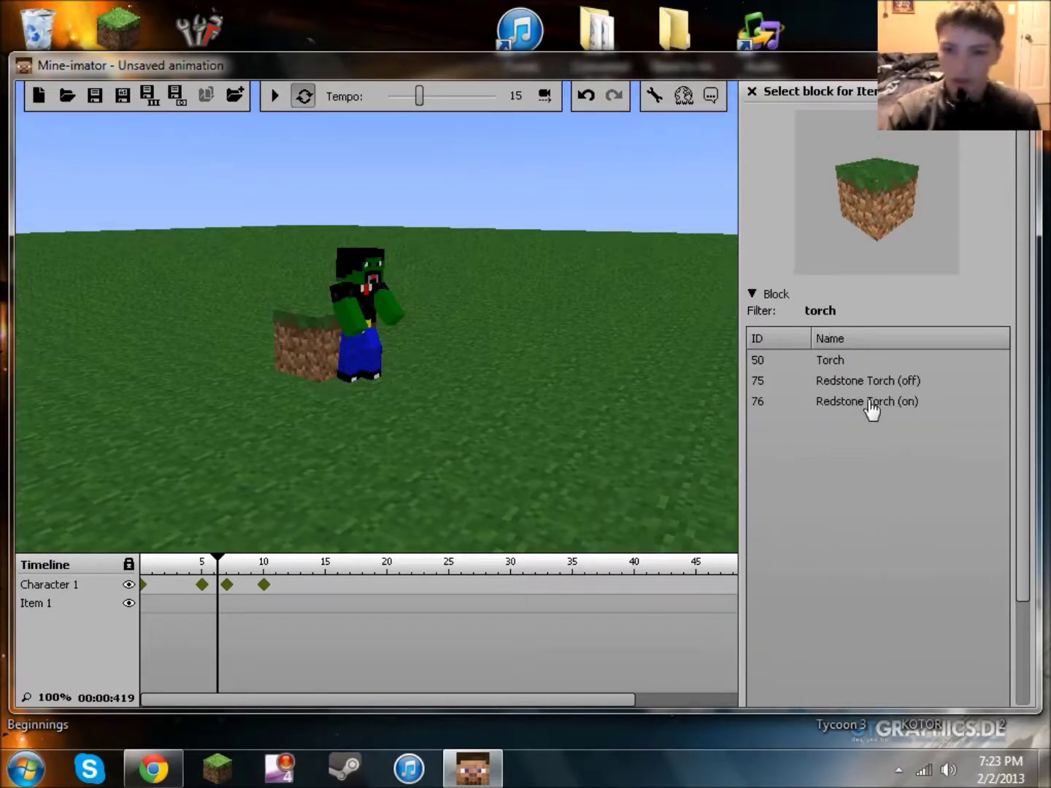
left_click(838, 359)
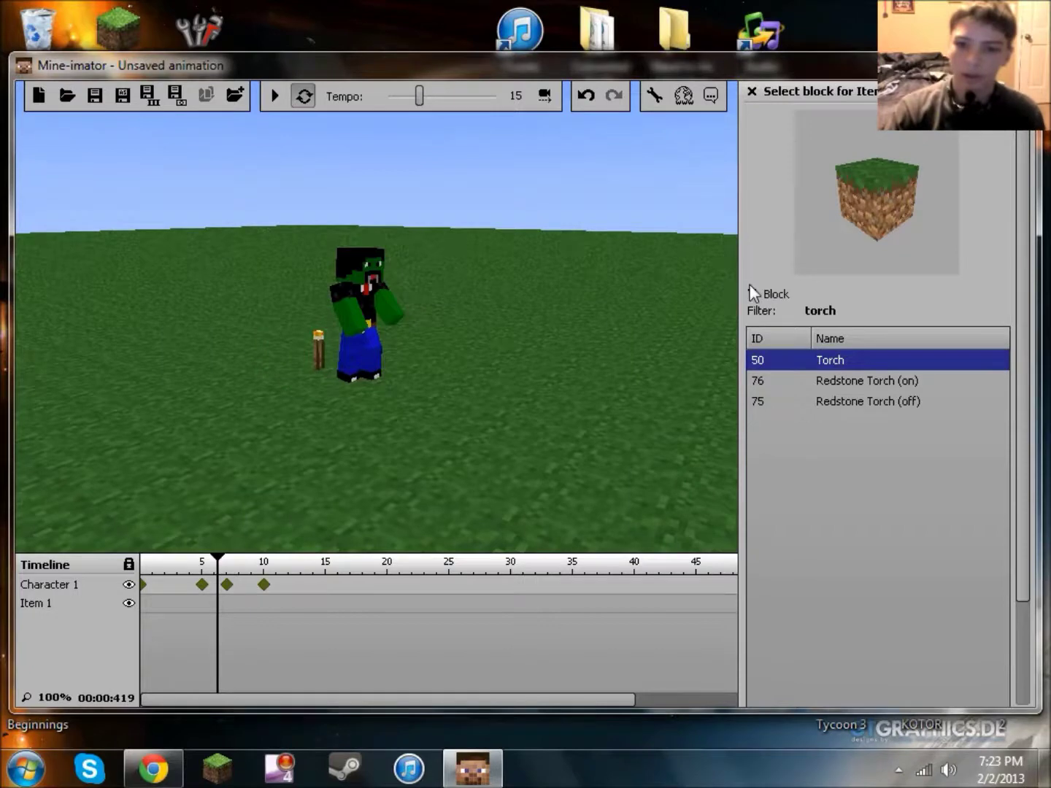
left_click(758, 291)
left_click(813, 385)
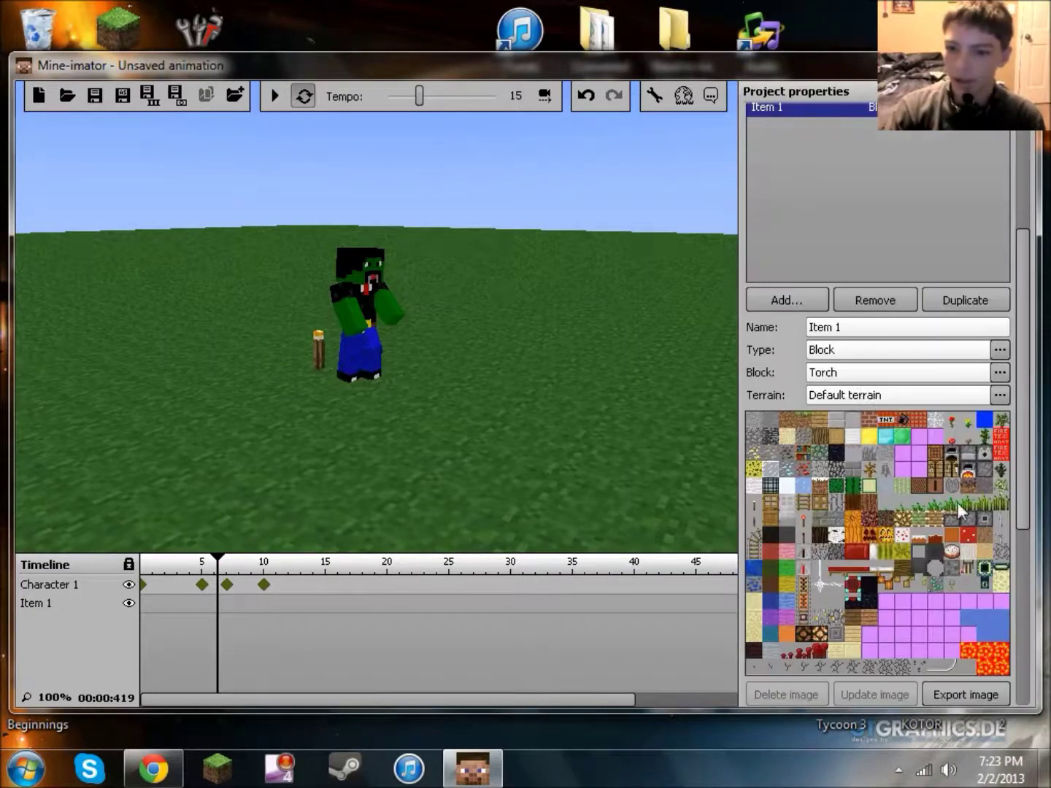
left_click(997, 373)
left_click(882, 385)
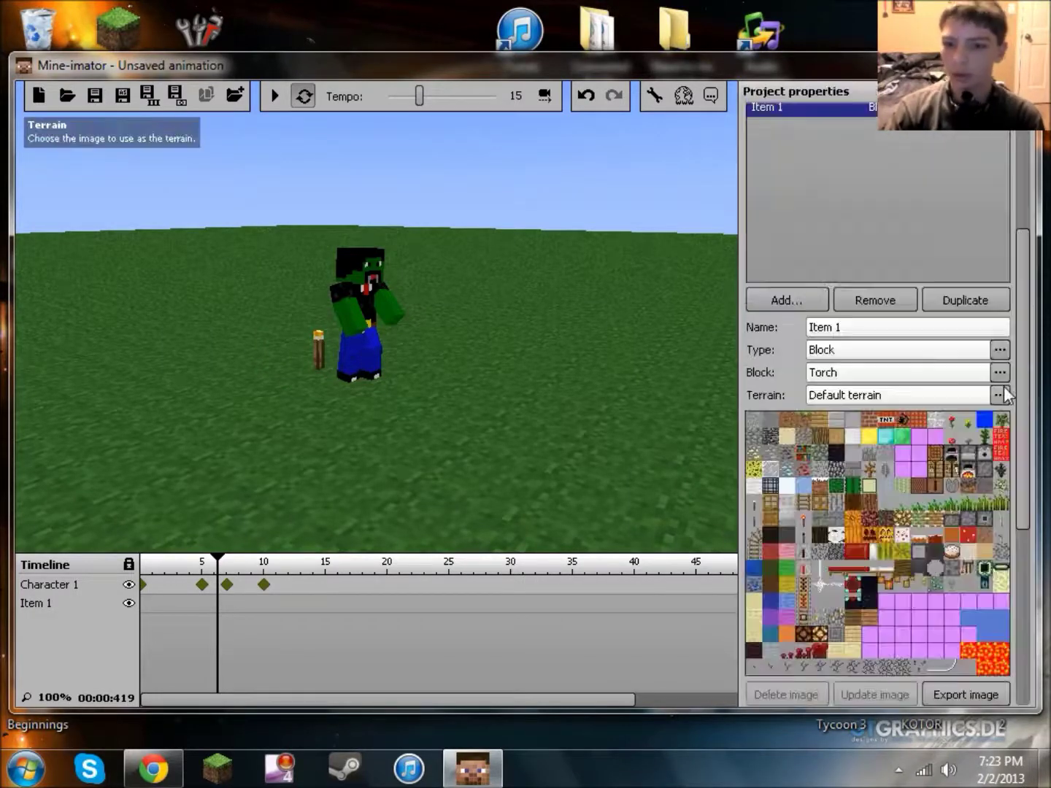
Change Item 1's type to Scenery and load Swedish ship.schematic from the Schematics folder as its schematic
left_click(1002, 349)
left_click(873, 420)
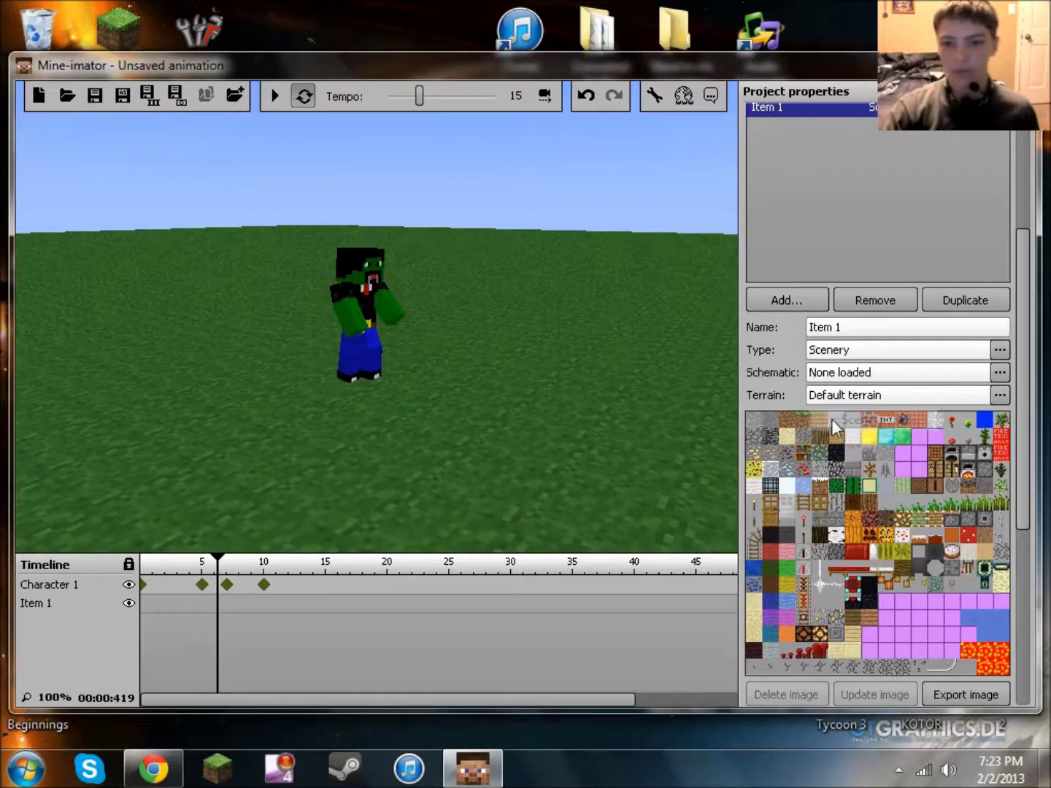
left_click(996, 374)
double_click(634, 427)
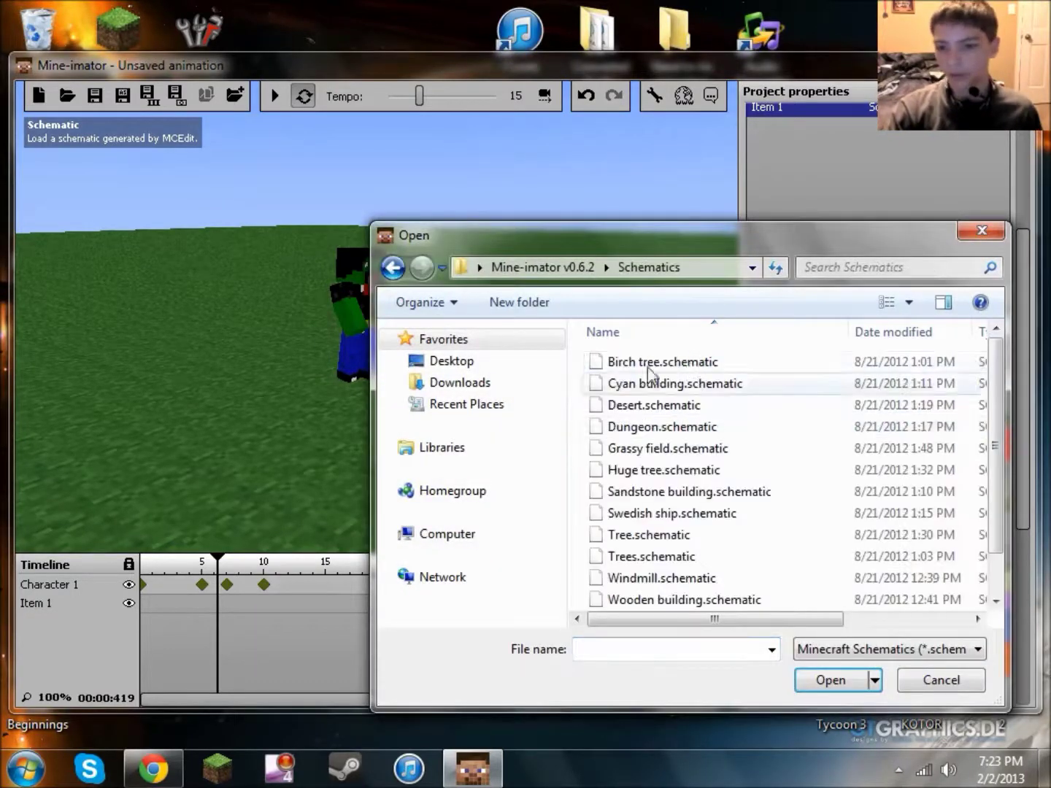
left_click_drag(992, 377, 991, 502)
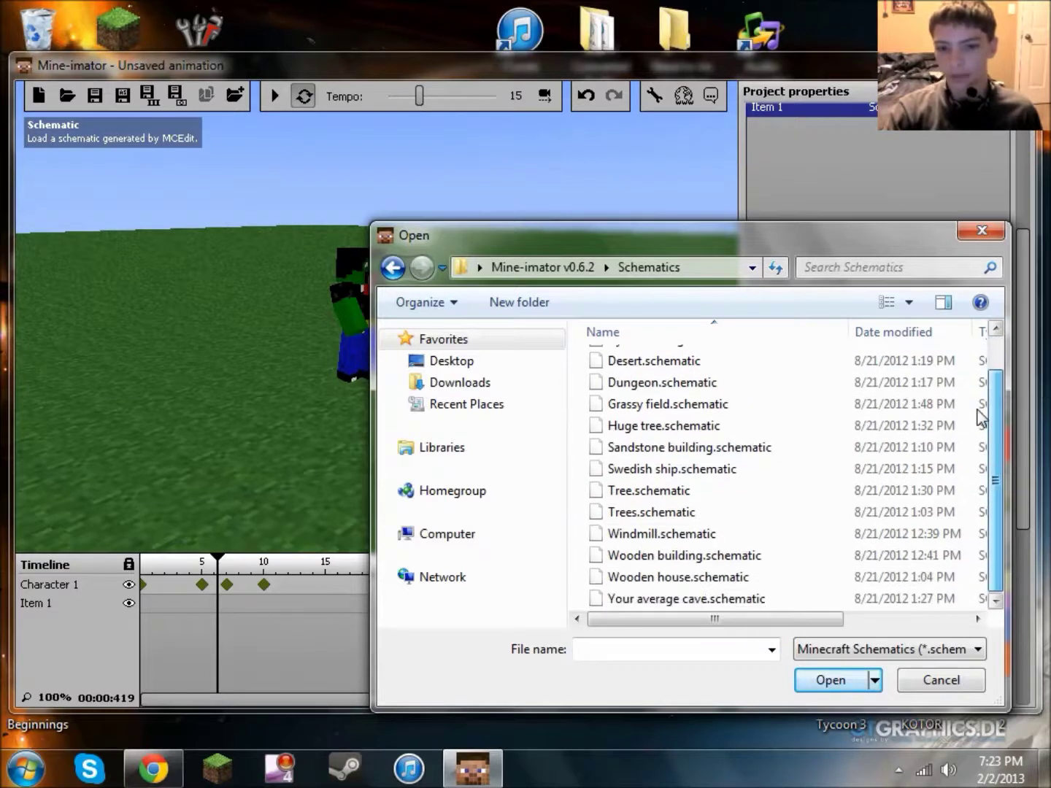
scroll(980, 410, "up", 1)
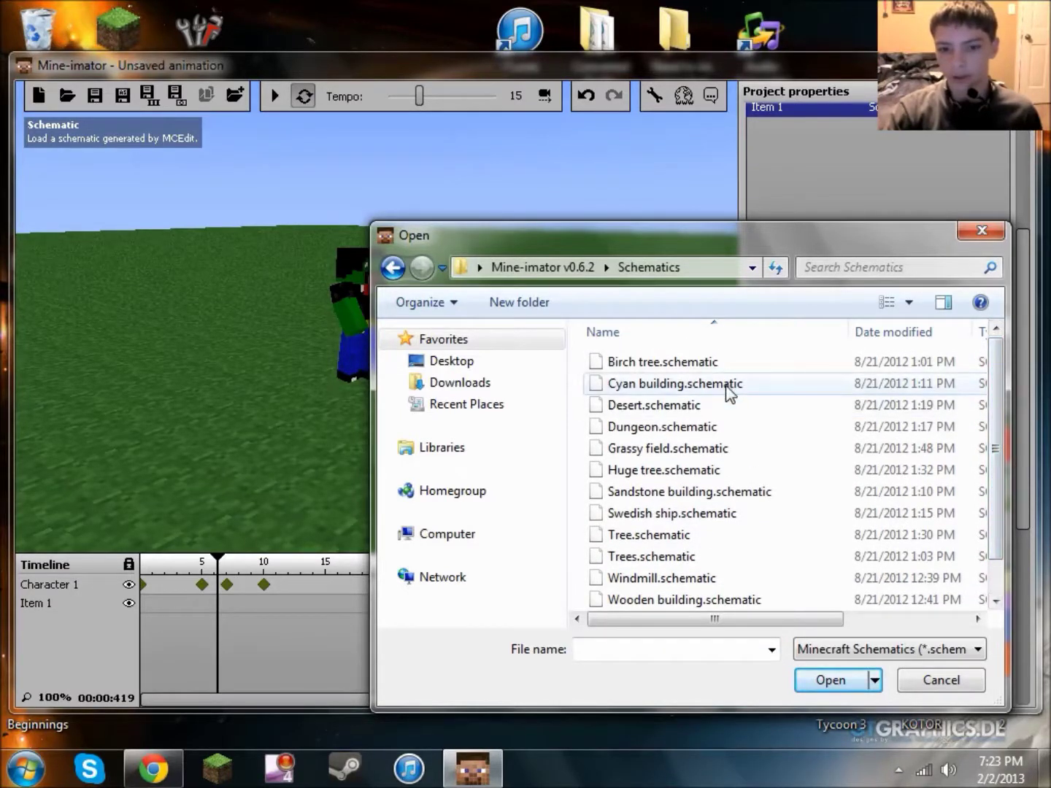
left_click(710, 516)
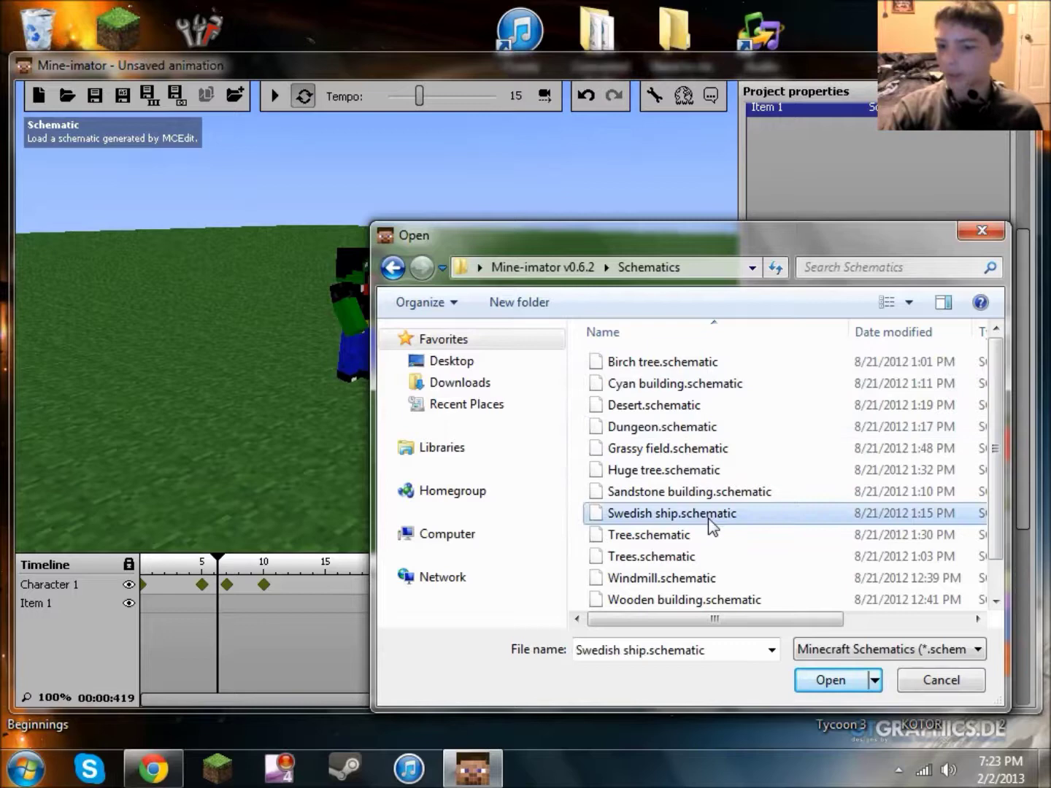
left_click(832, 682)
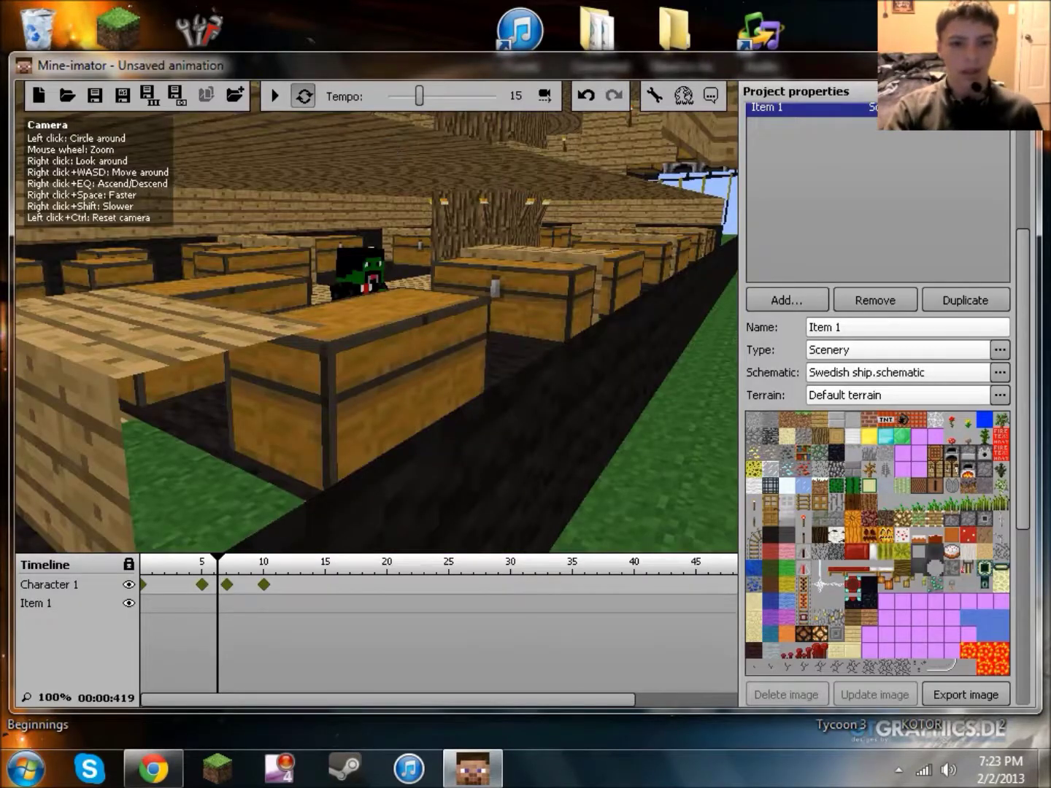
Fly the camera out of the ship's hull and around it to examine the chests, deck and outer sides
key("s")
right_click_drag(376, 331, 212, 332)
key("s")
key("s")
key("w")
scroll(99, 165, "down", 8)
right_click_drag(278, 424, 99, 164)
key("w")
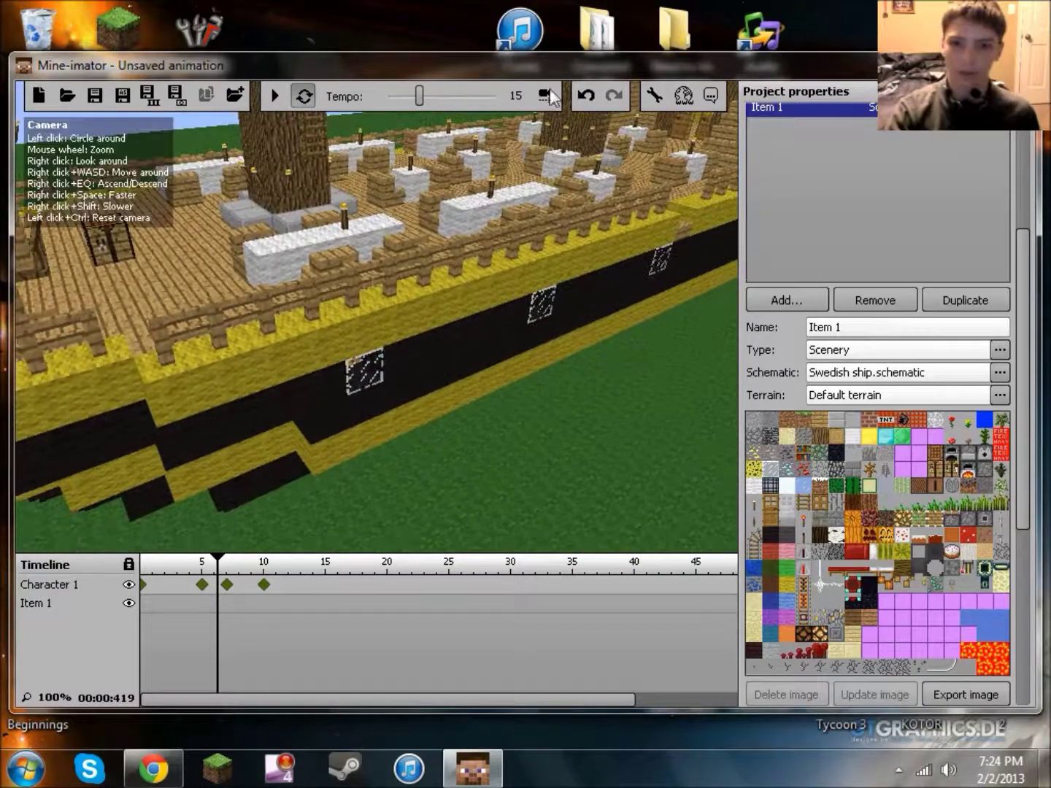
Undo loading the ship schematic on Item 1 and dismiss the message box
left_click(587, 96)
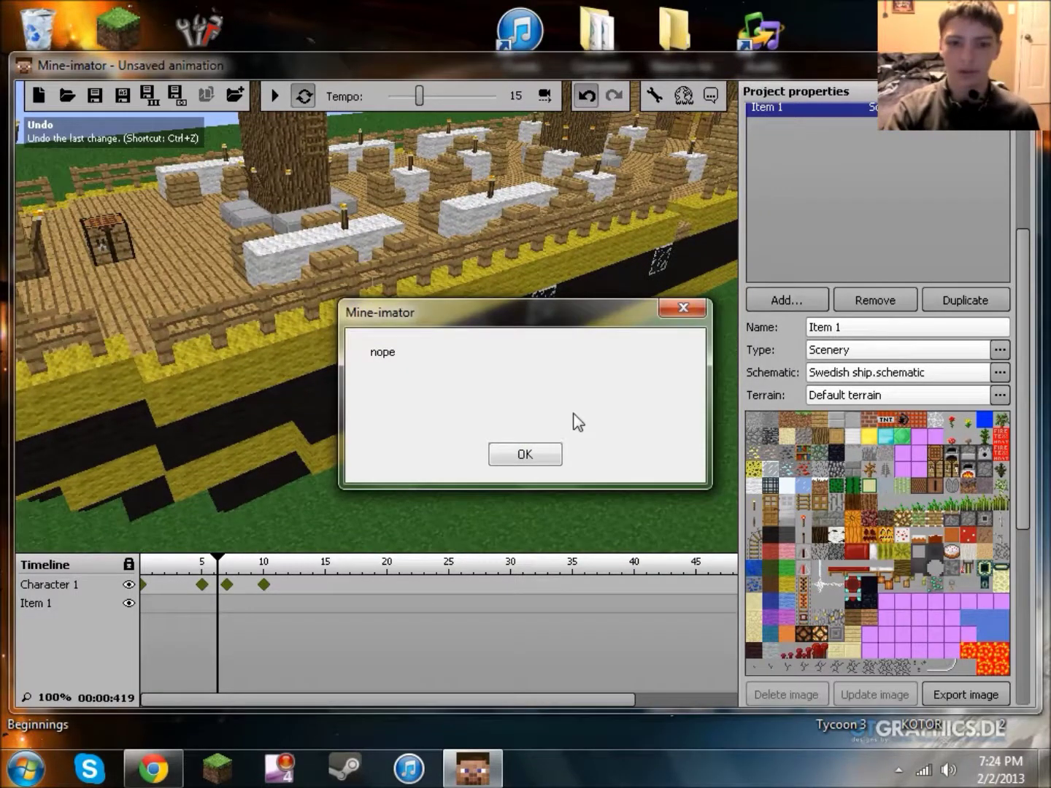
left_click(528, 455)
right_click_drag(530, 246, 529, 293)
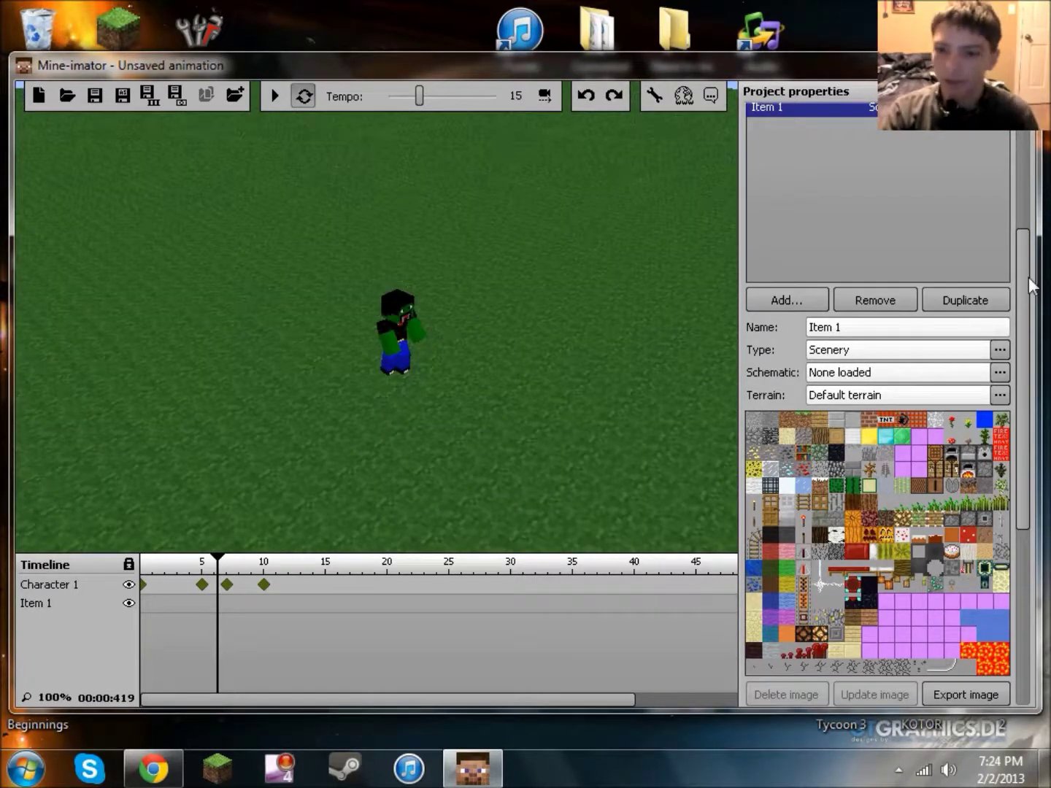
scroll(1034, 249, "up", 5)
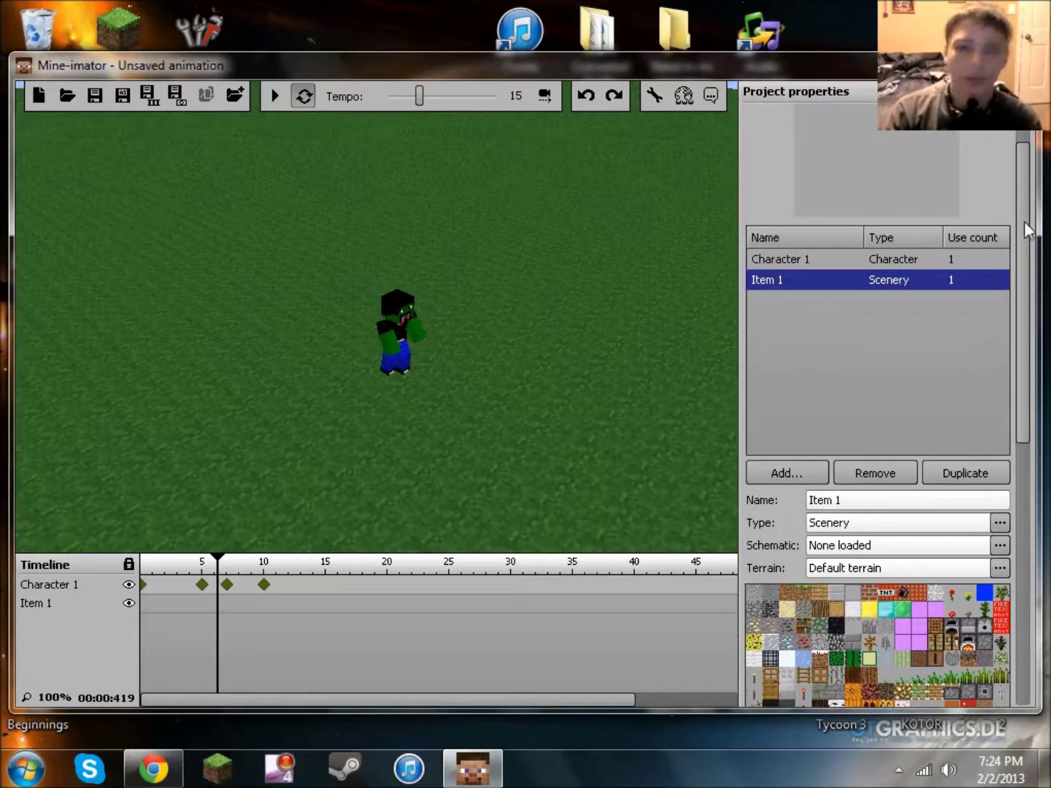
scroll(1028, 248, "up", 3)
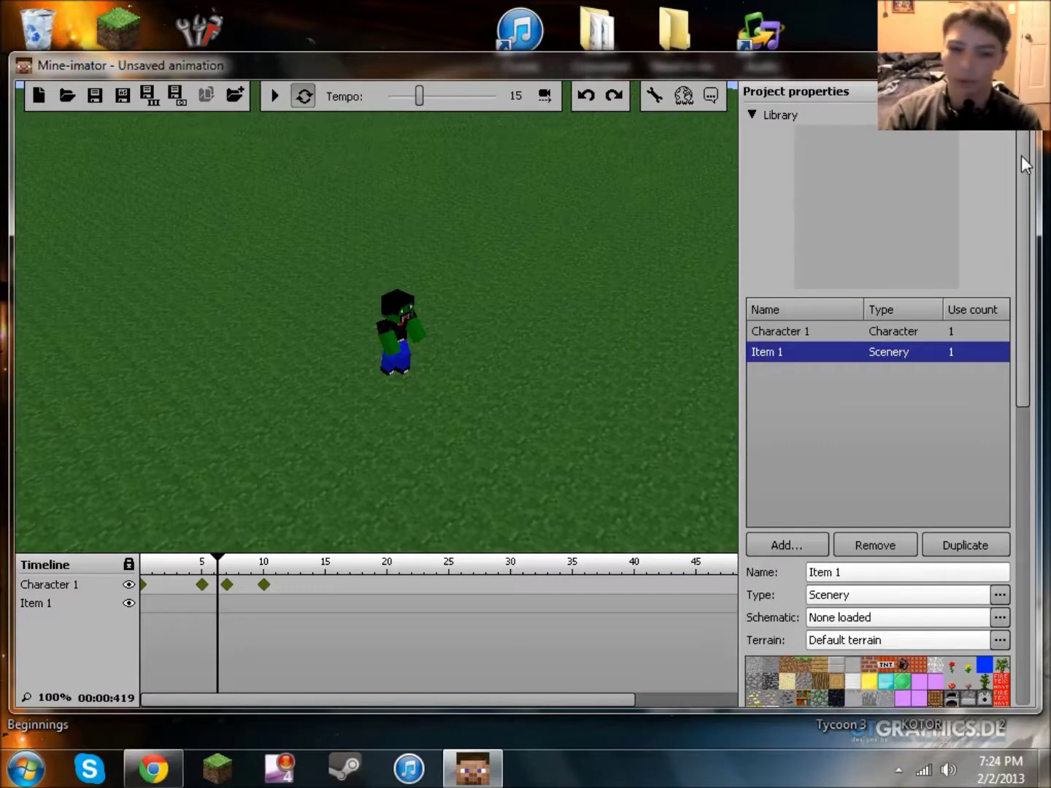